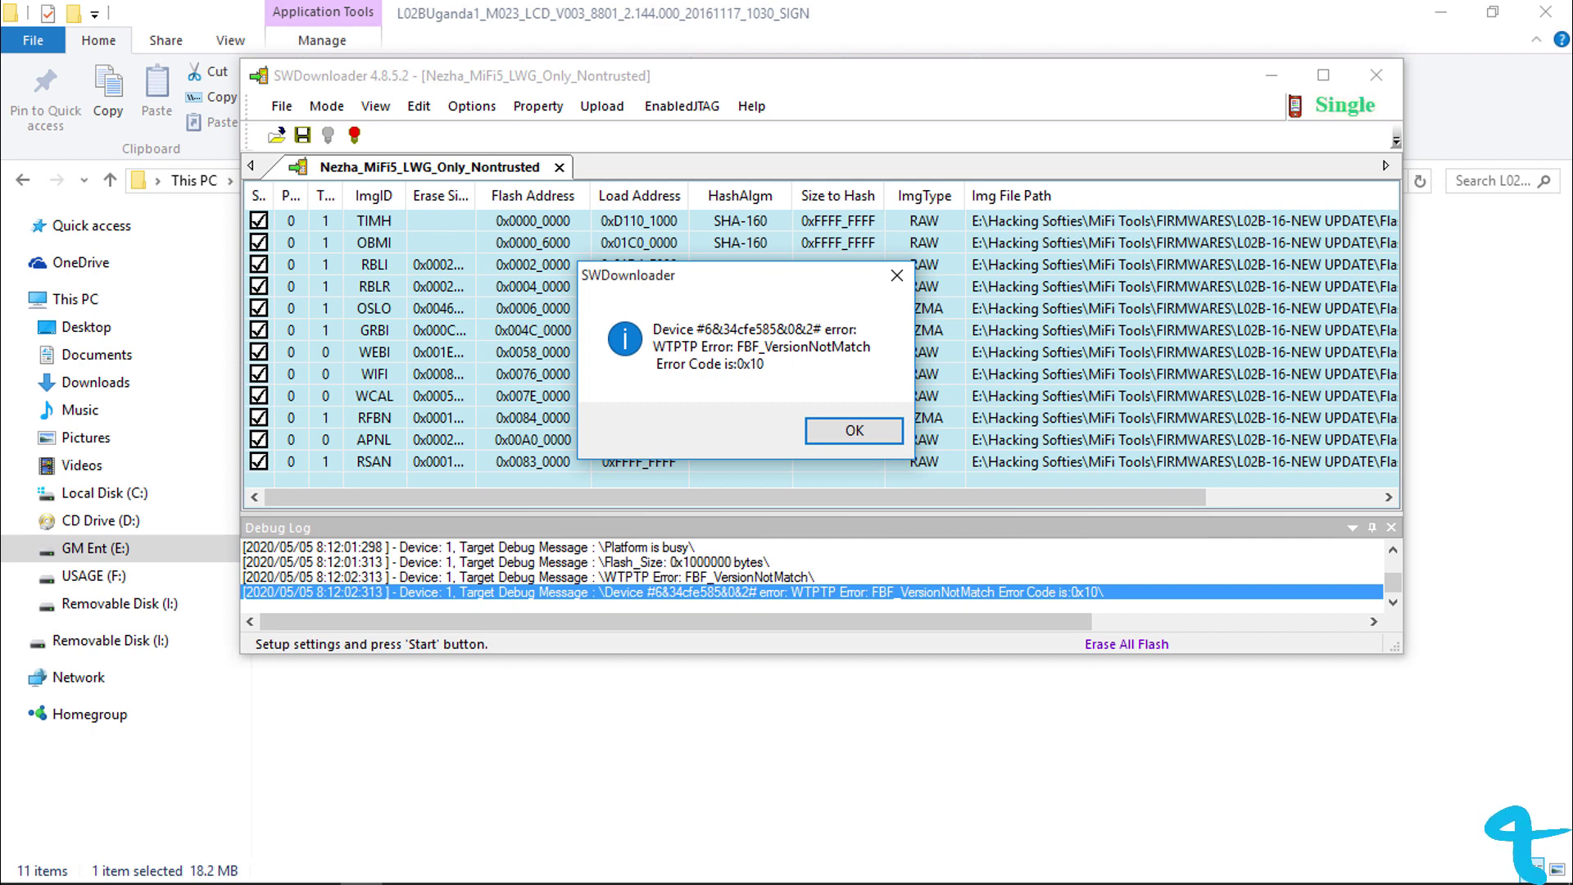
Dismiss SWDownloader's FBF_VersionNotMatch error message, keeping the image list open.
left_click(1327, 869)
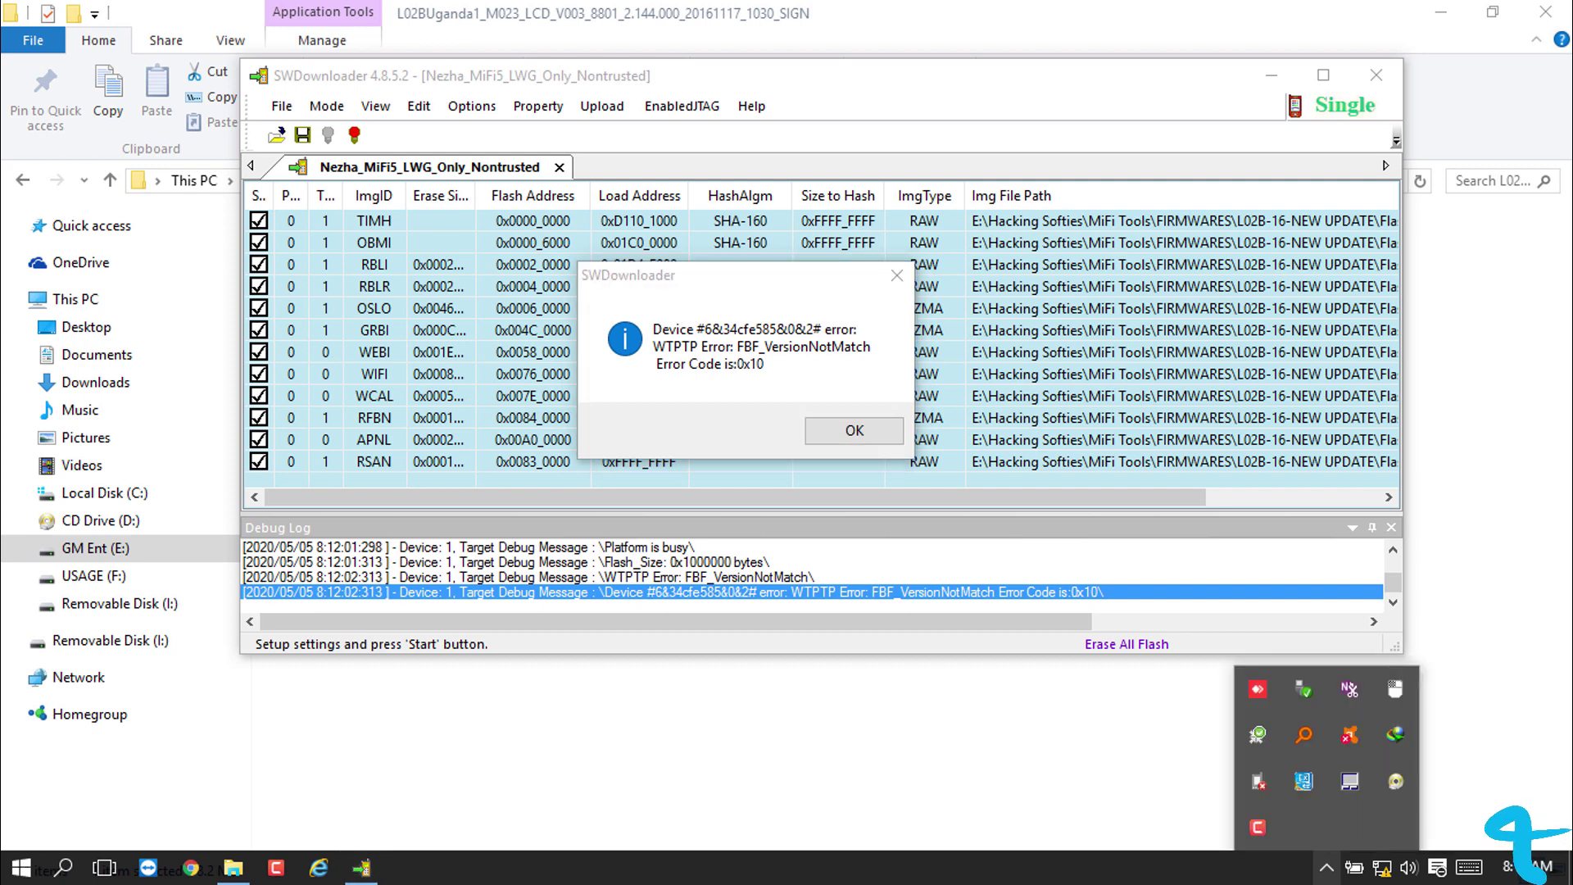
left_click(1327, 867)
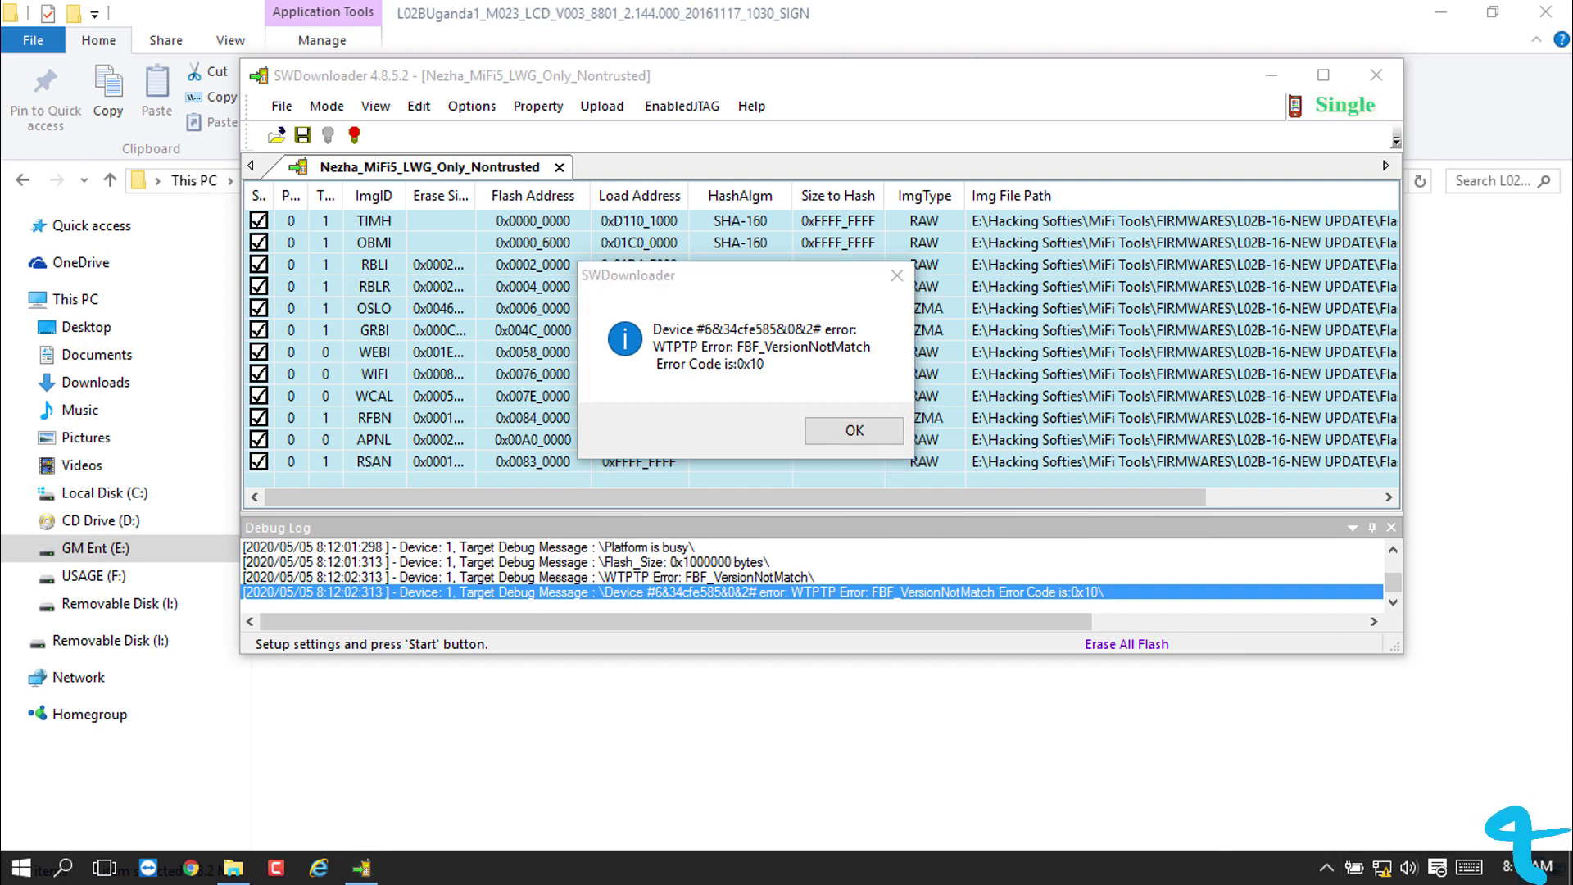
key("Return")
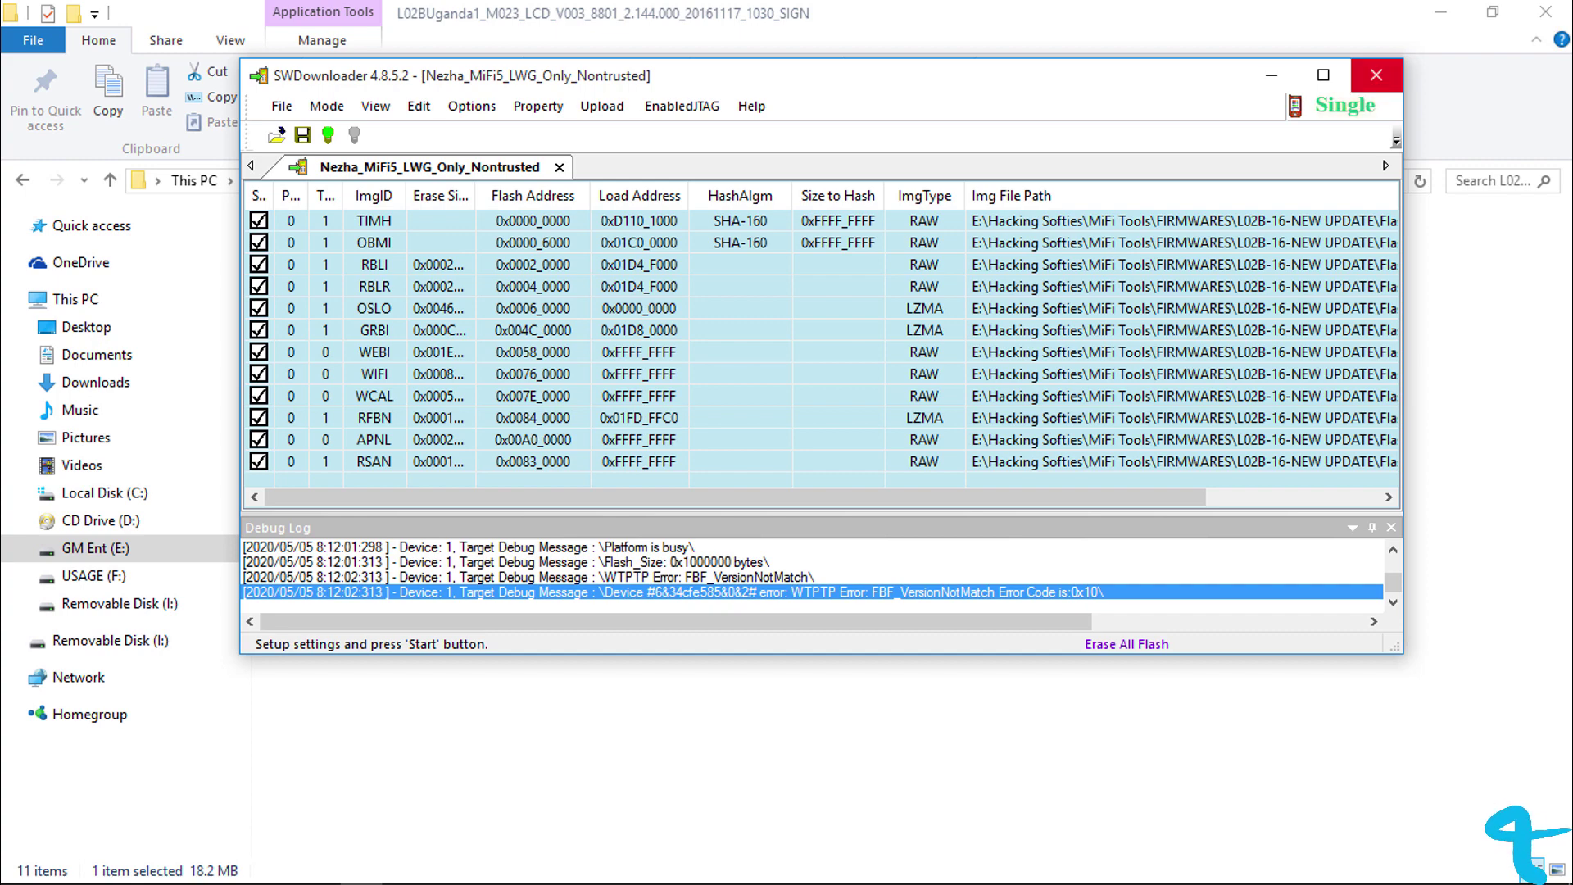
Close SWDownloader and the Explorer window, then open the desktop M028T ERRR fix folder.
left_click(1377, 74)
left_click(1546, 12)
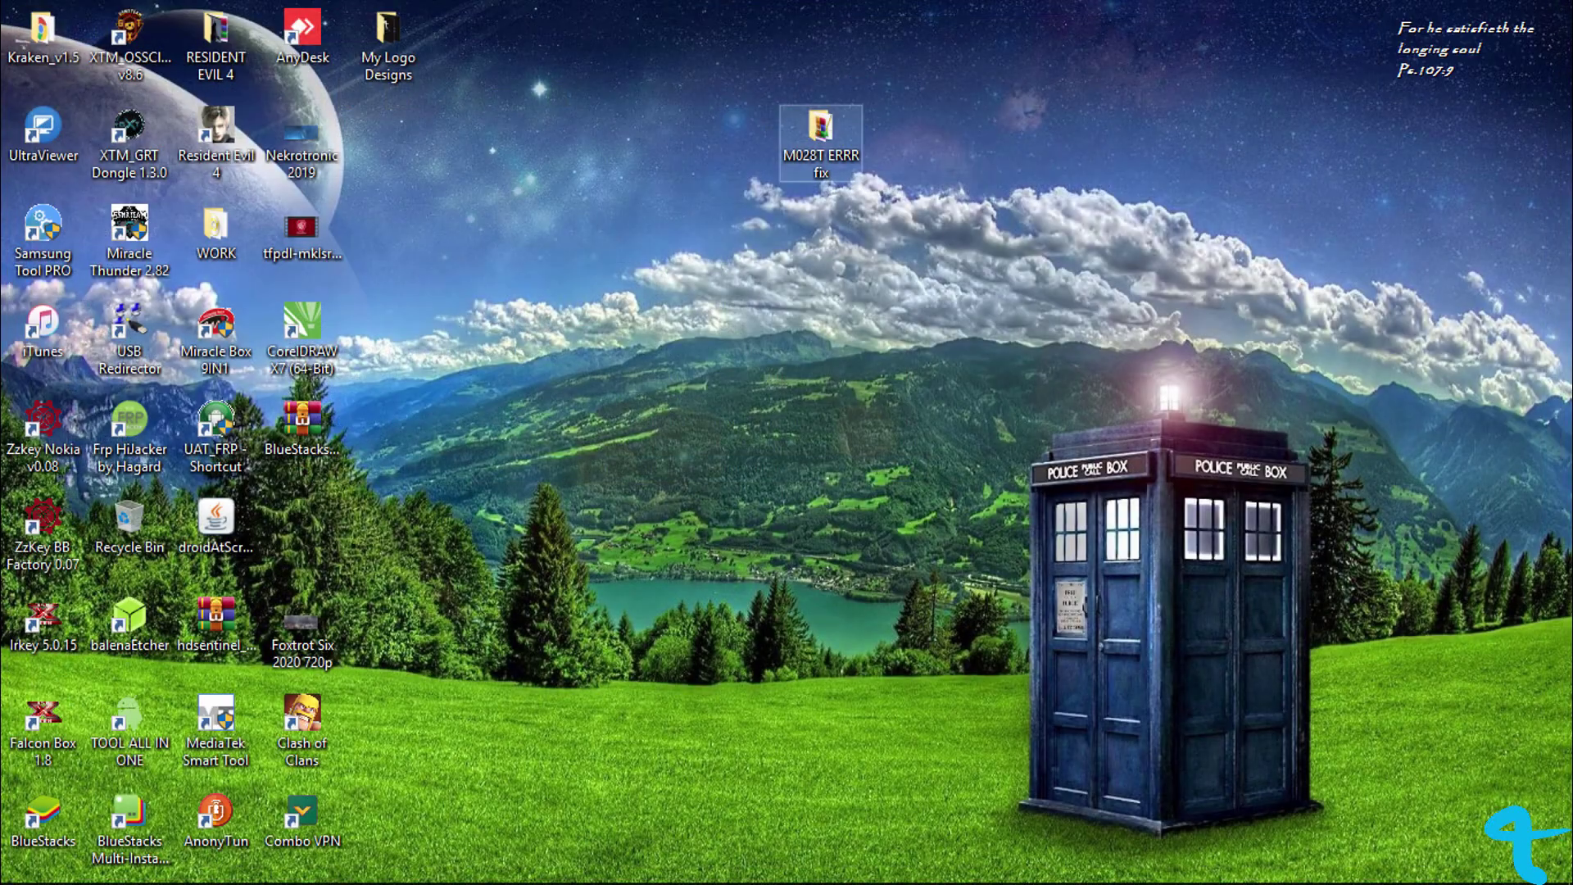
double_click(820, 135)
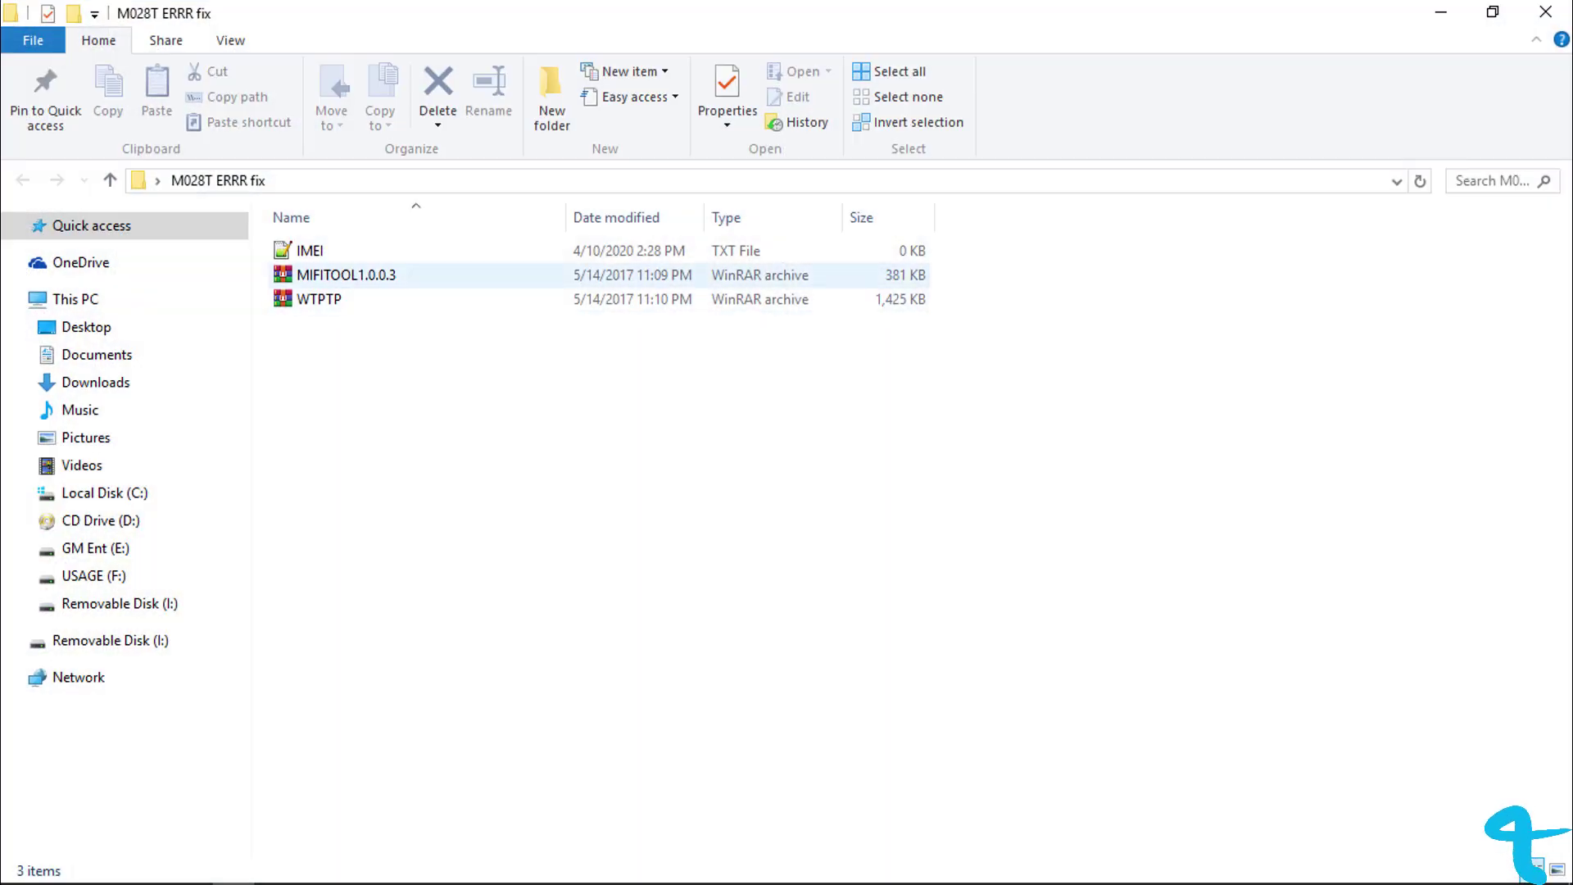
Refresh the M028T ERRR fix folder twice to list IMEI, MIFITOOL1.0.0.3 and WTPTP.
left_click(346, 273)
left_click(318, 300, "shift")
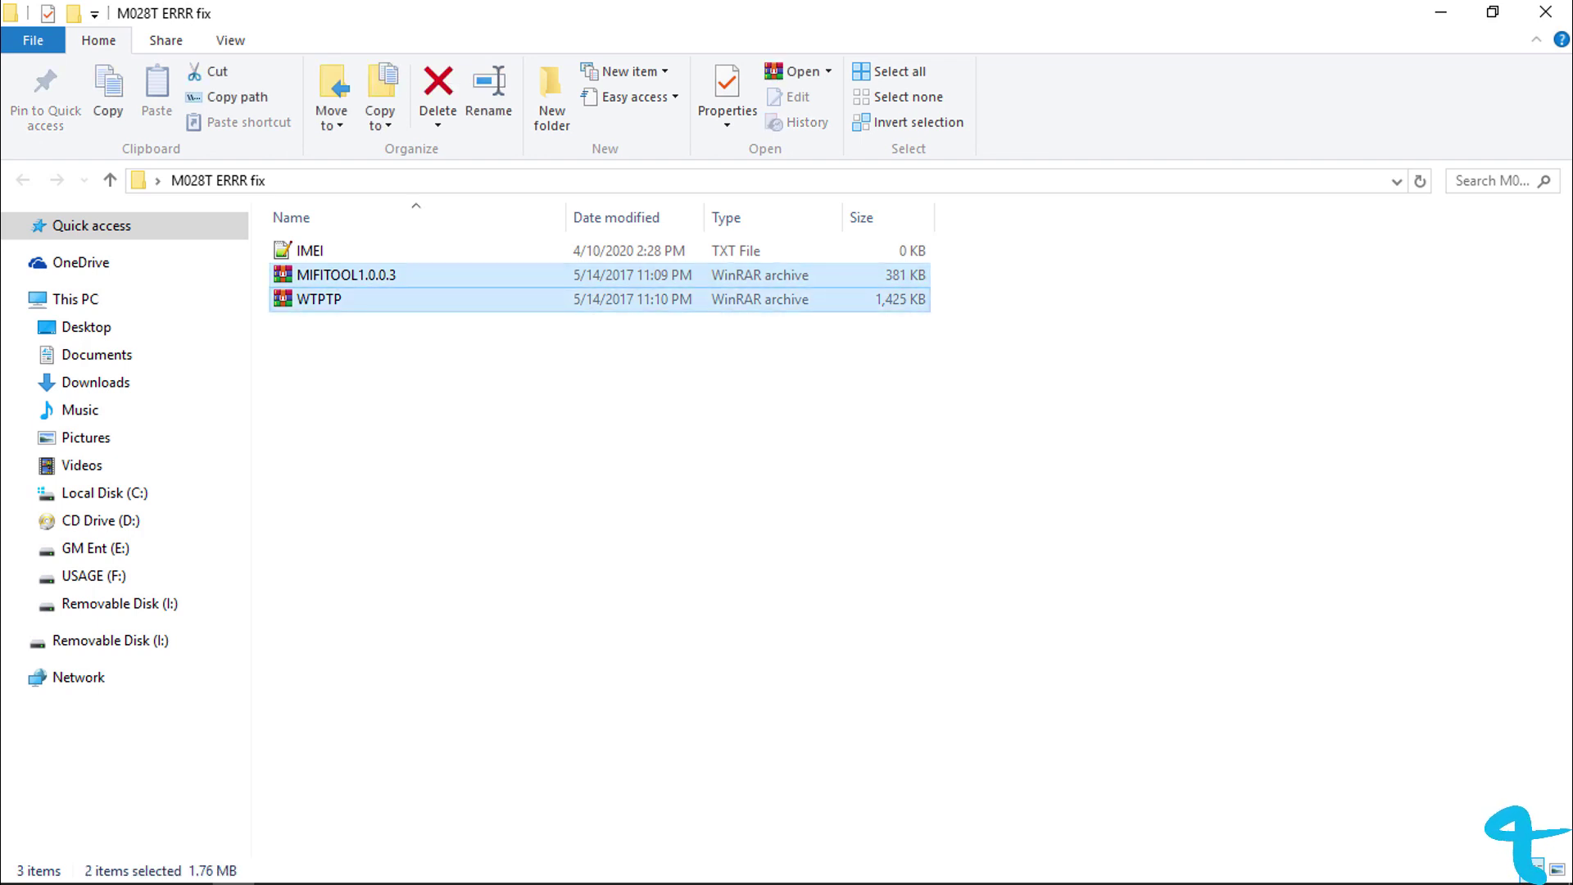
left_click(1072, 445)
right_click(1072, 445)
left_click(1135, 539)
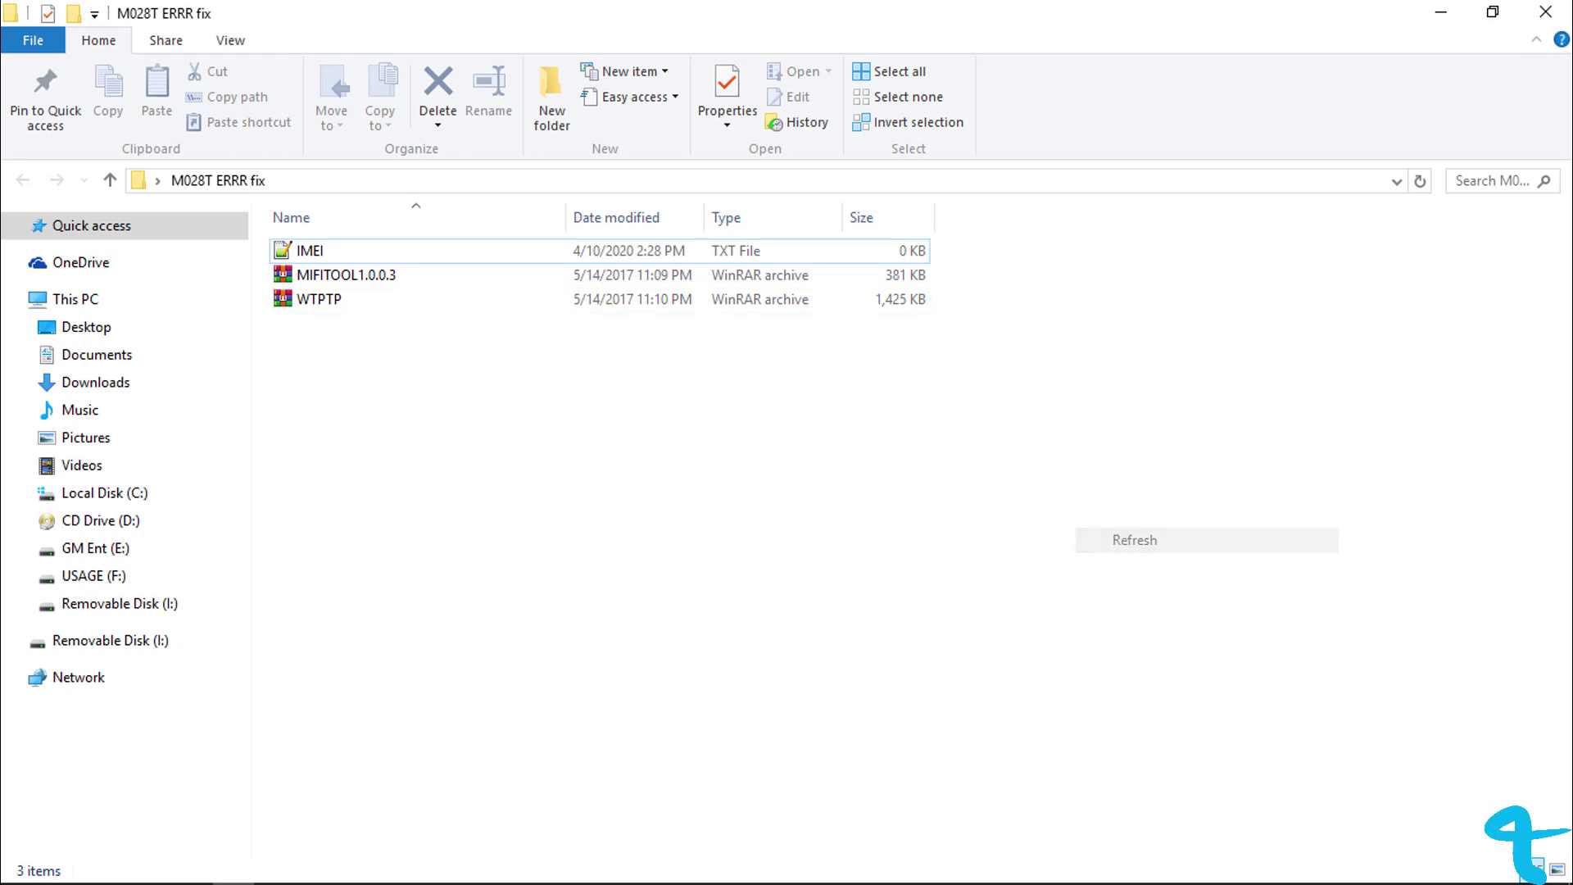
right_click(987, 450)
left_click(1044, 548)
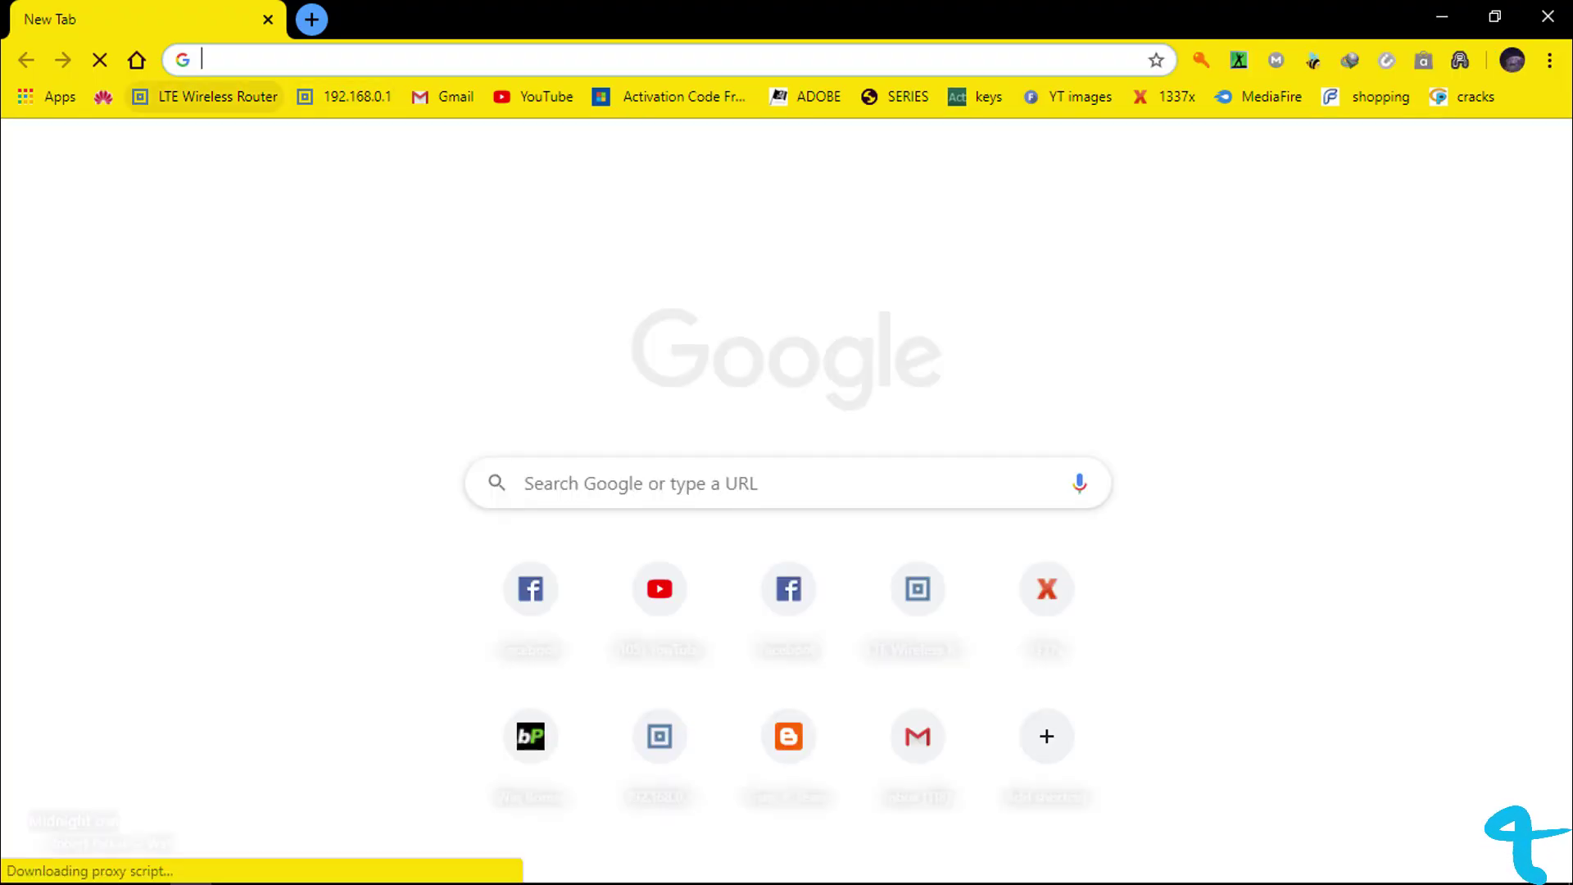
Load 192.168.1.1 from the LTE Wireless Router bookmark, reloading until the sign-in form appears.
left_click(209, 96)
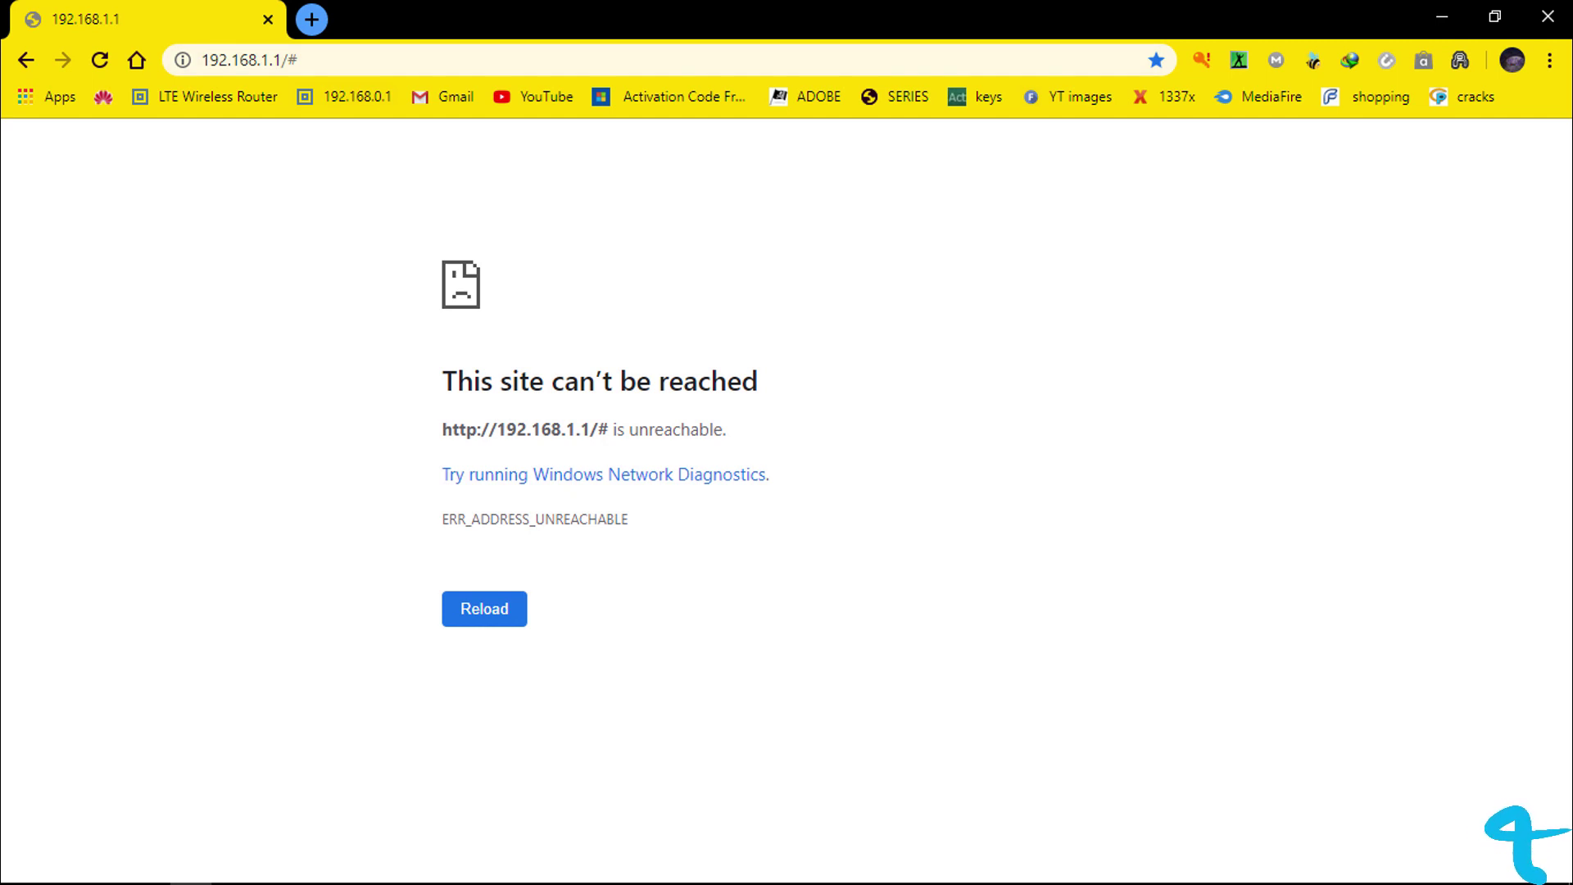
left_click(484, 608)
left_click(484, 608)
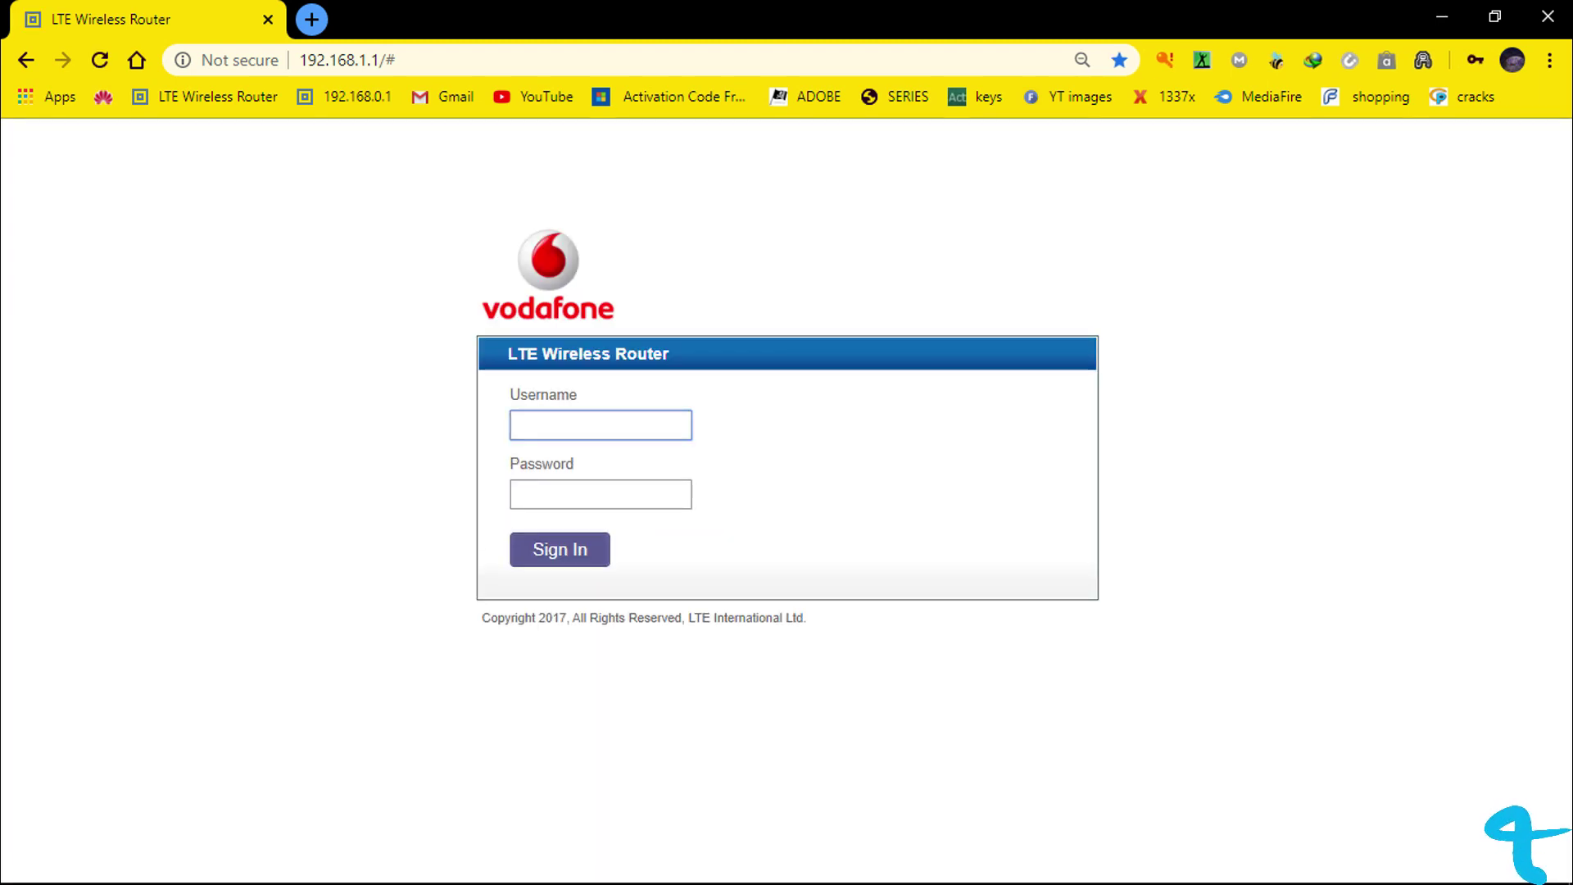
Sign in with the saved admin login, review the router dashboard, and close Chrome.
key("Down")
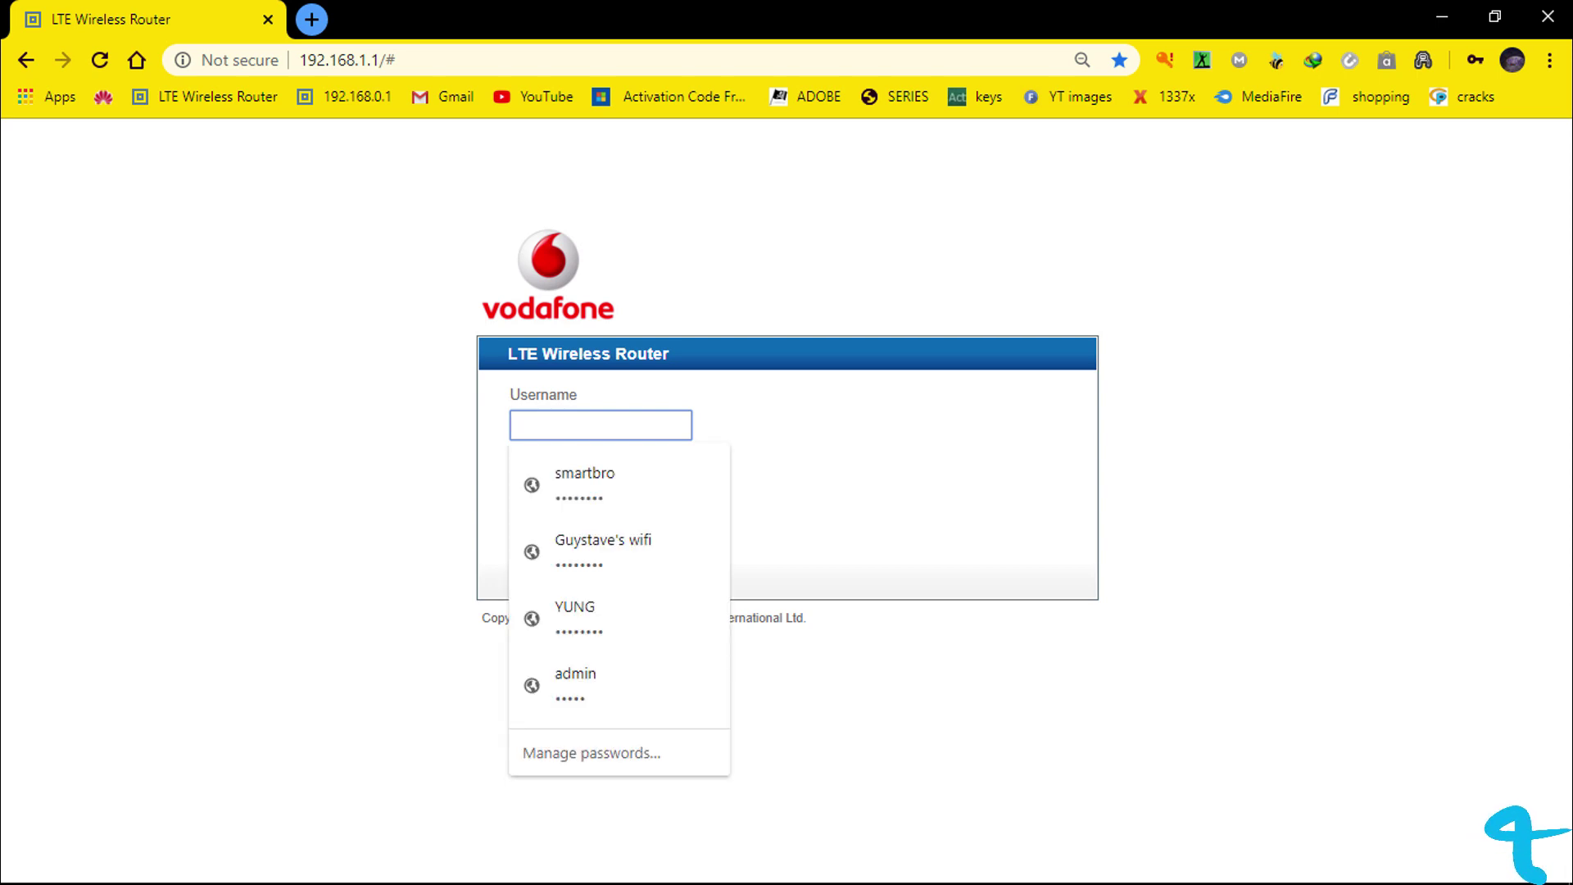
key("Down")
key("Down")
key("Down")
key("Down")
key("Return")
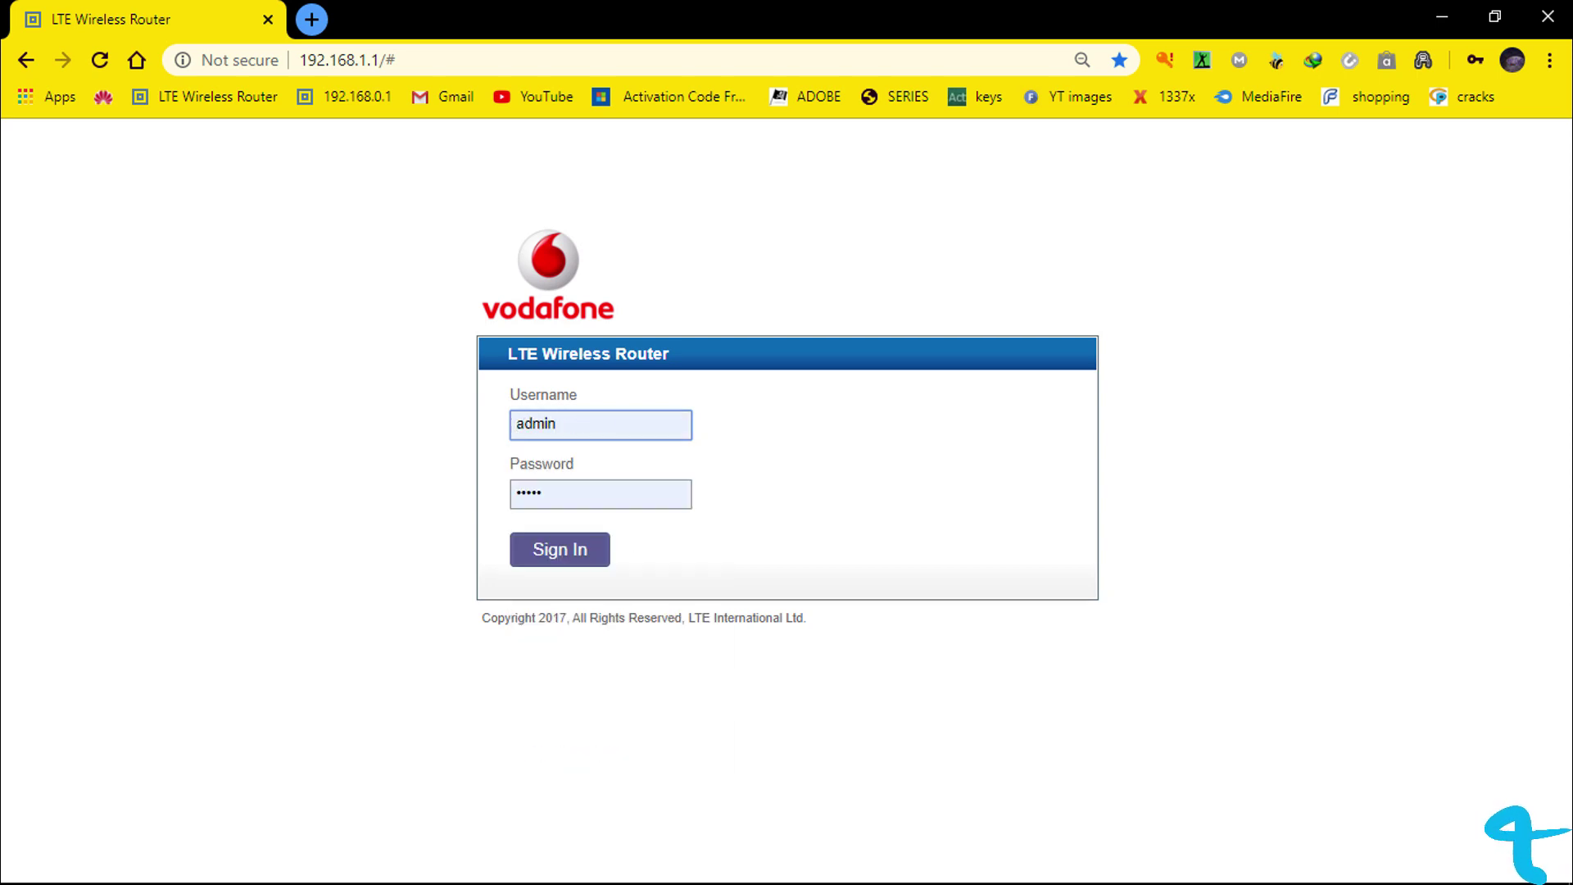
key("Tab")
key("Tab")
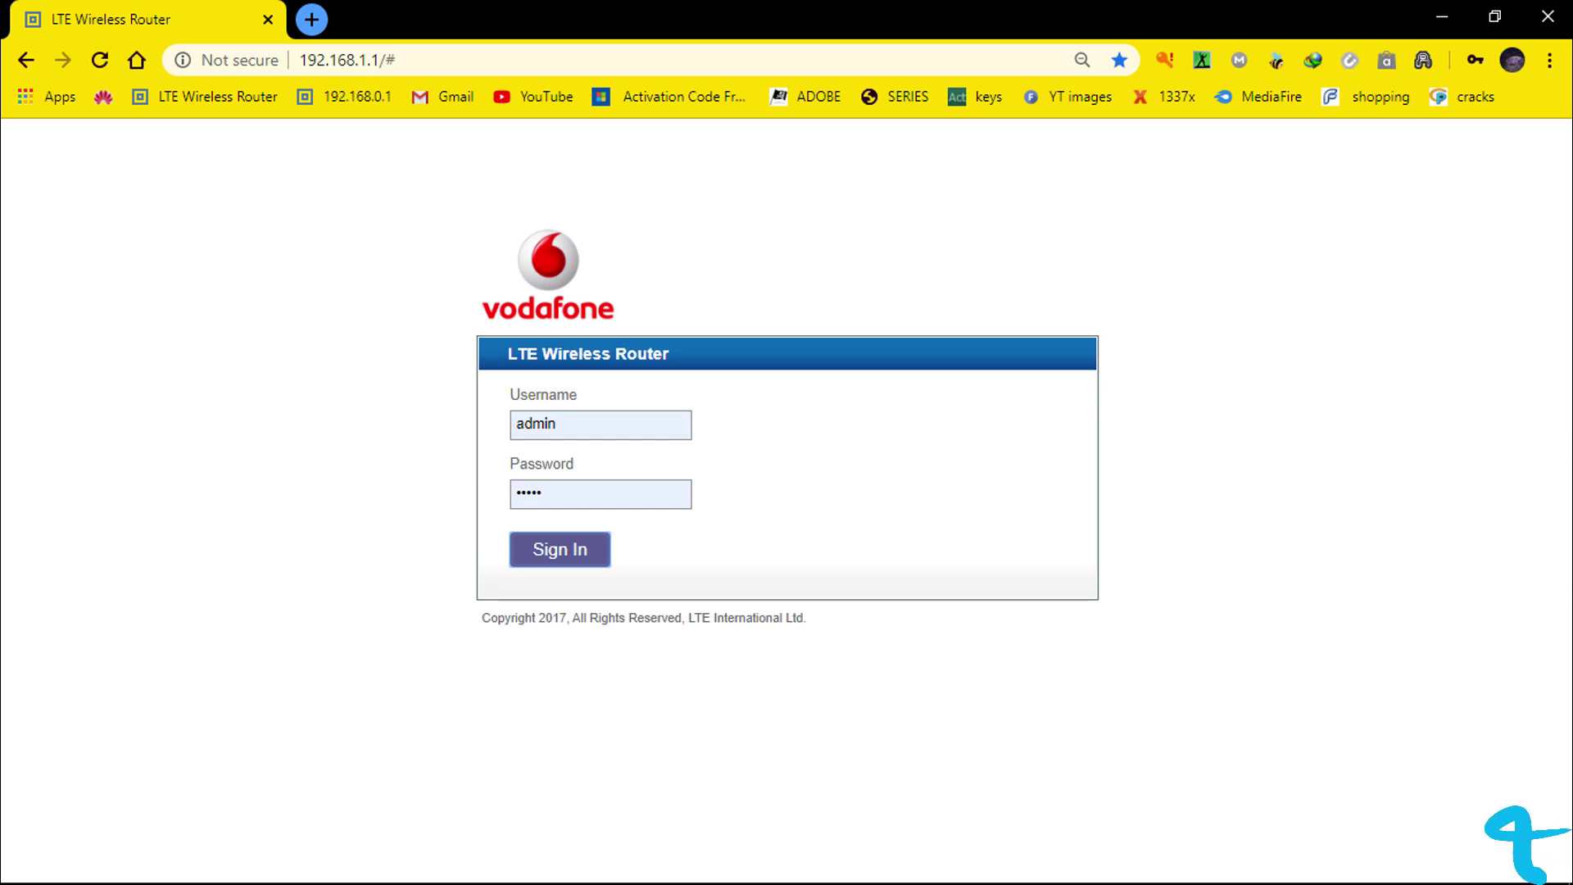
key("Return")
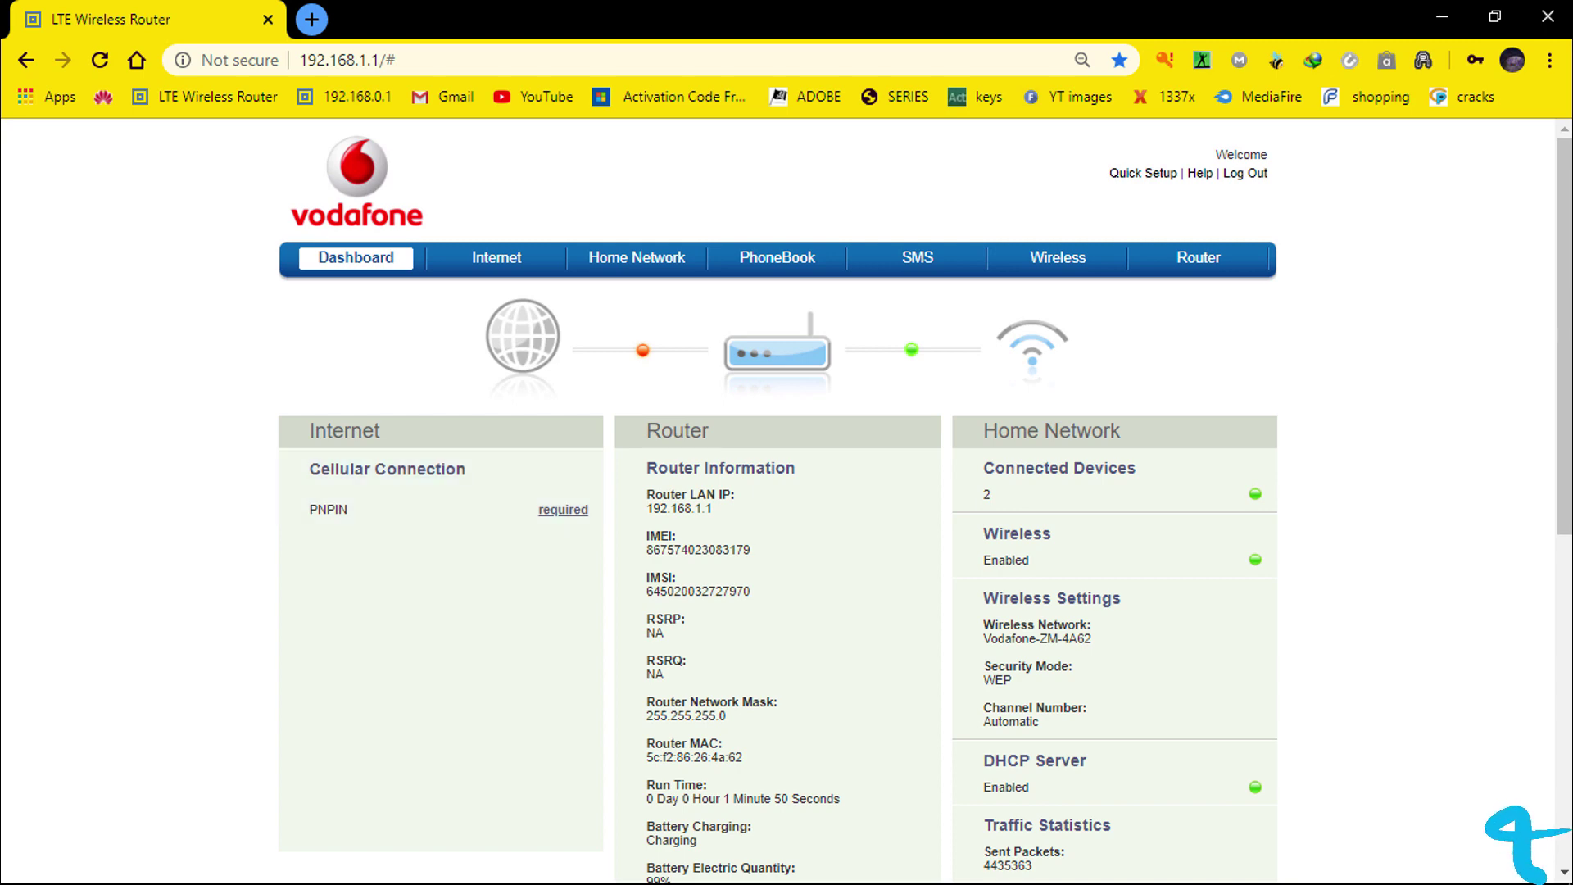
left_click_drag(1565, 338, 1564, 604)
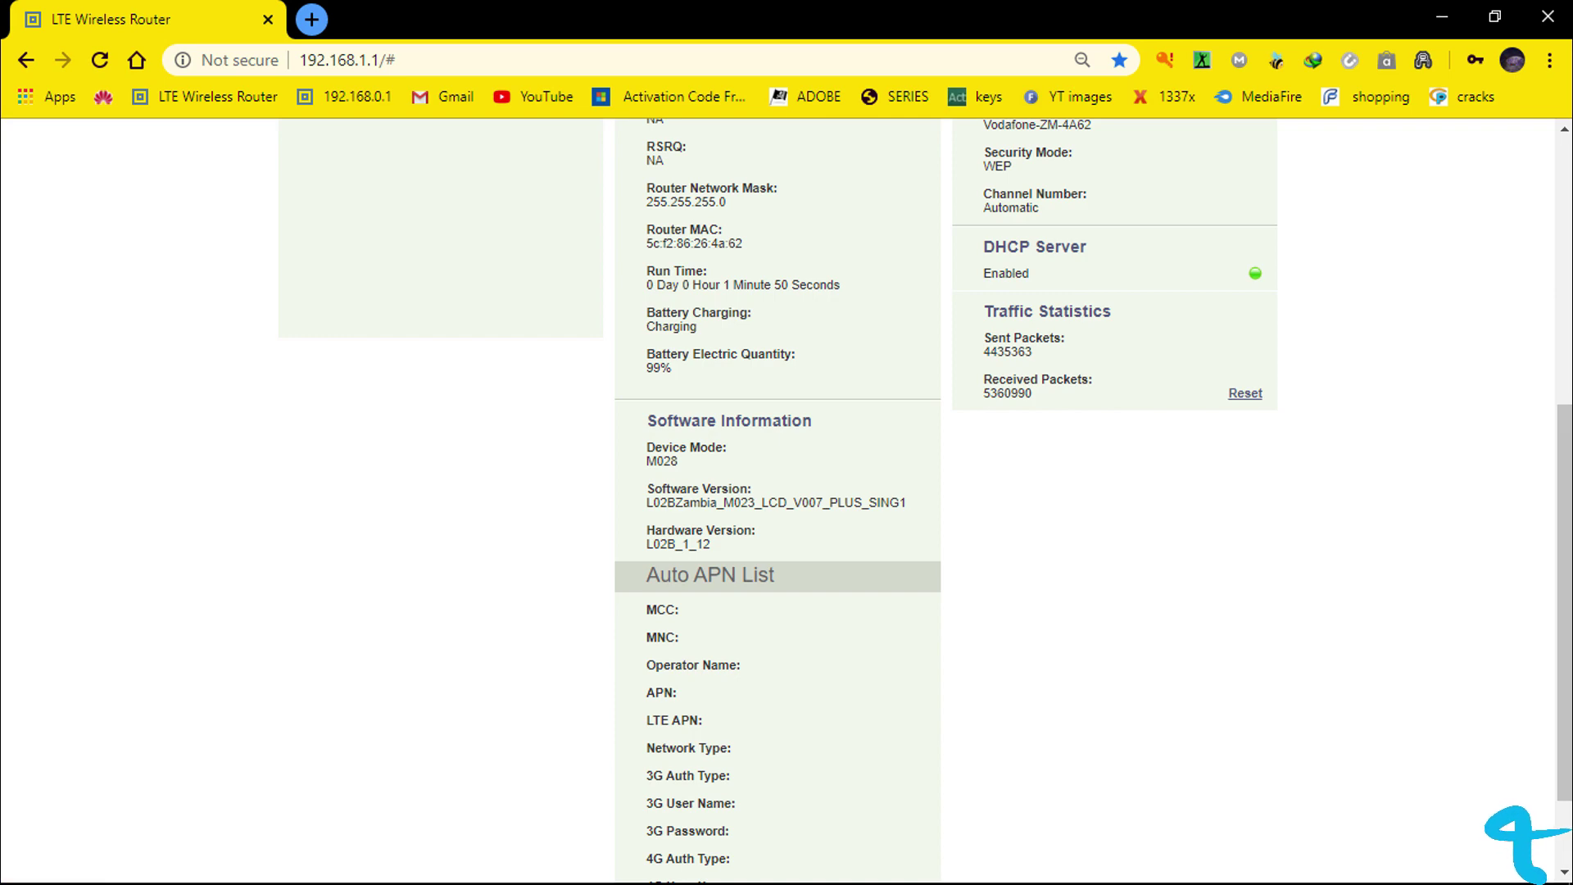
left_click_drag(1564, 596, 1565, 333)
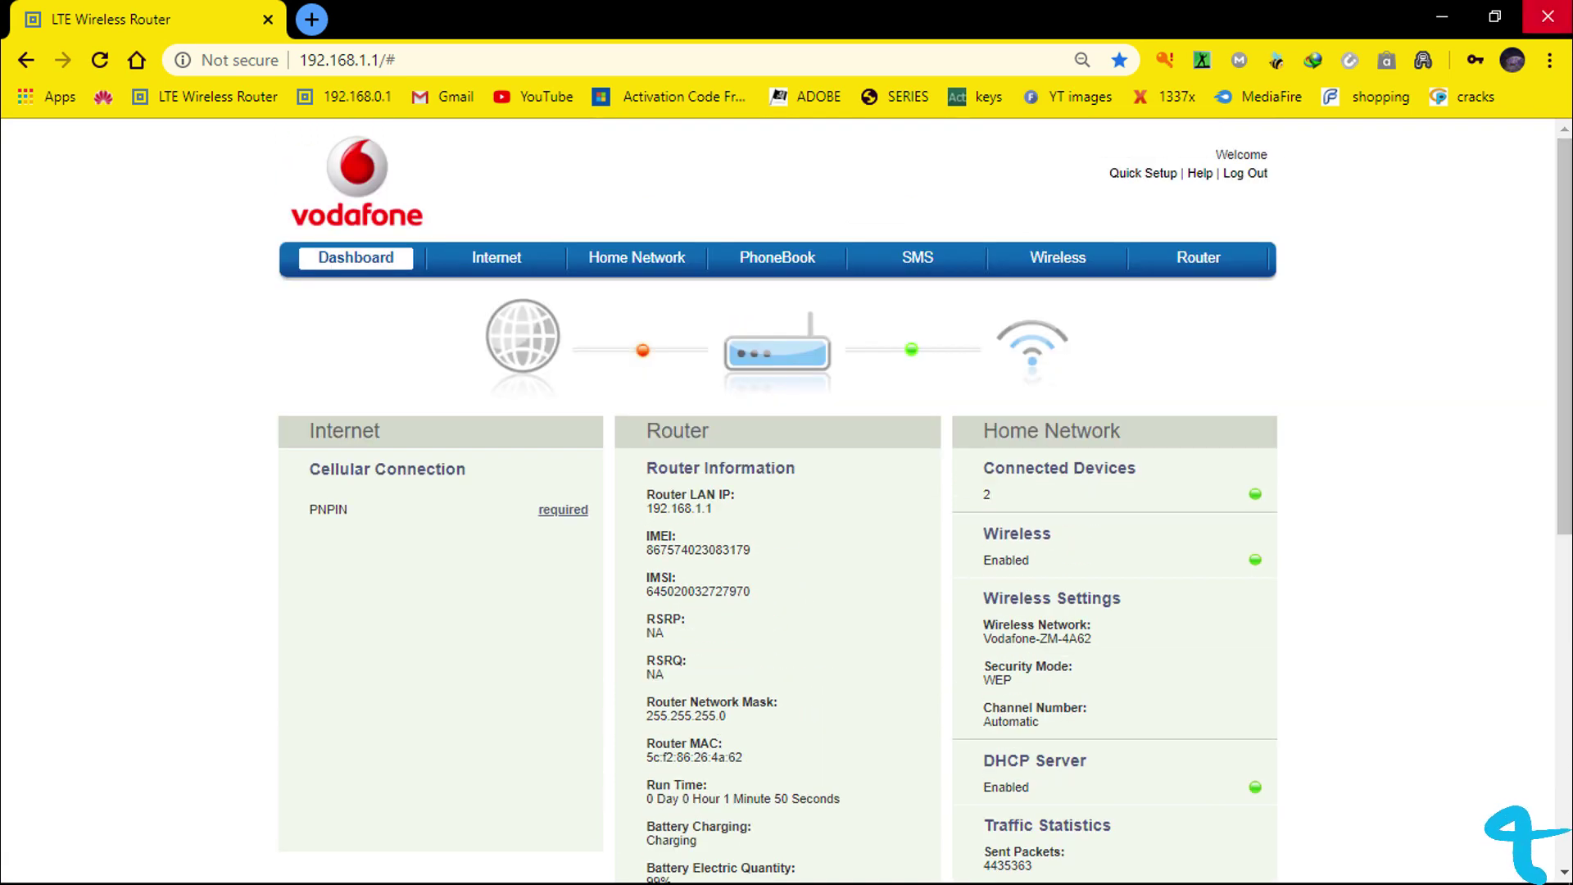
left_click(1547, 14)
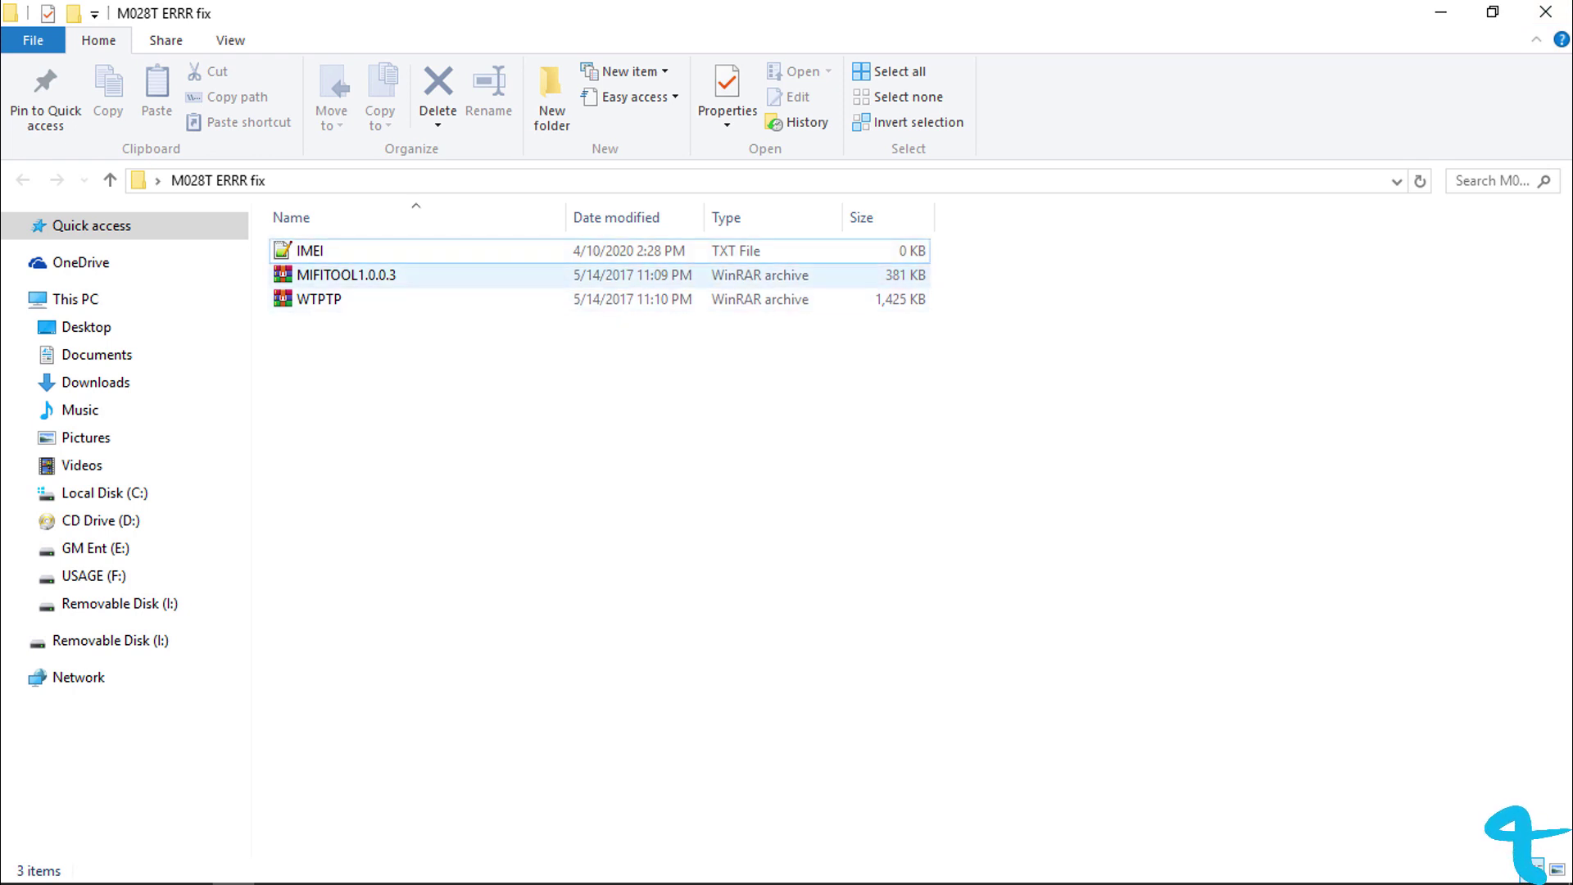
Extract the WTPTP archive to WTPTP\ and open its inner WTPTP folder.
left_click(346, 275)
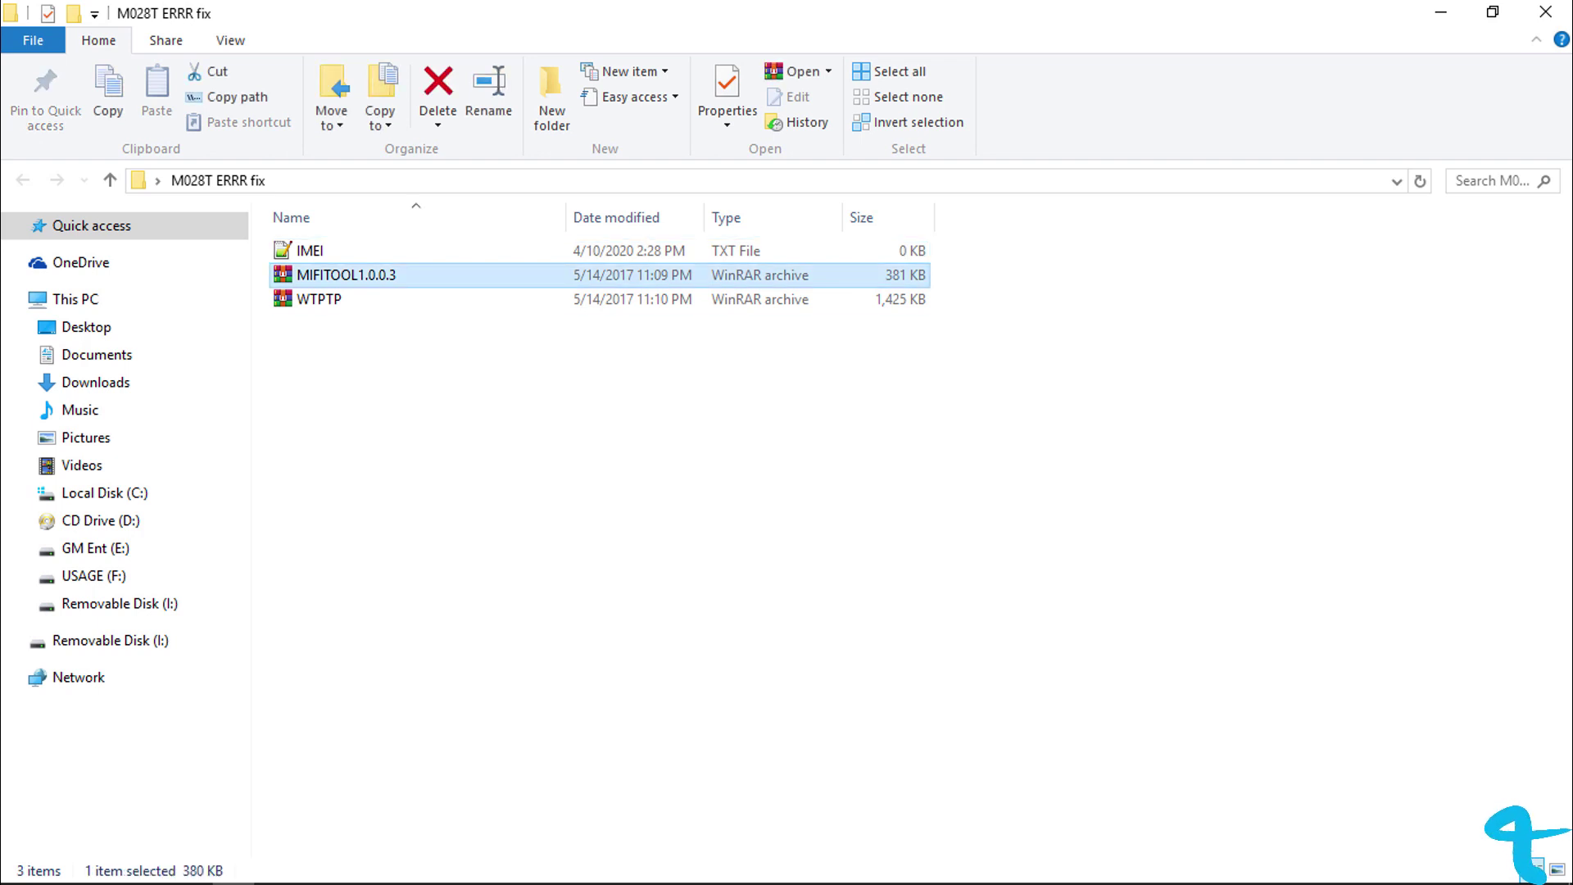
left_click(320, 299)
right_click(323, 298)
left_click(418, 378)
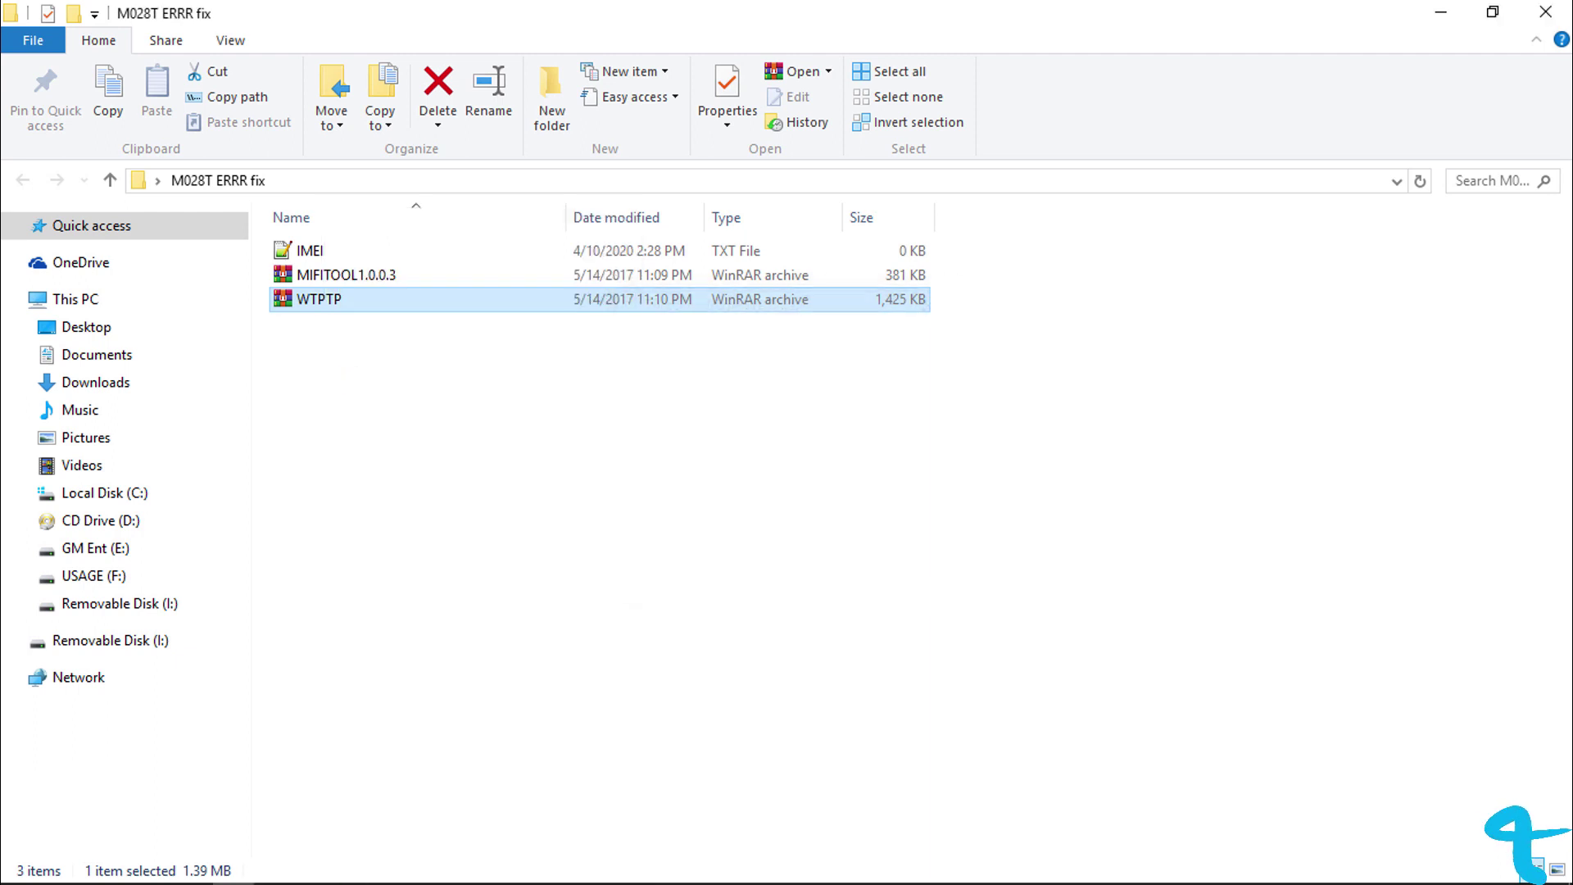
double_click(318, 324)
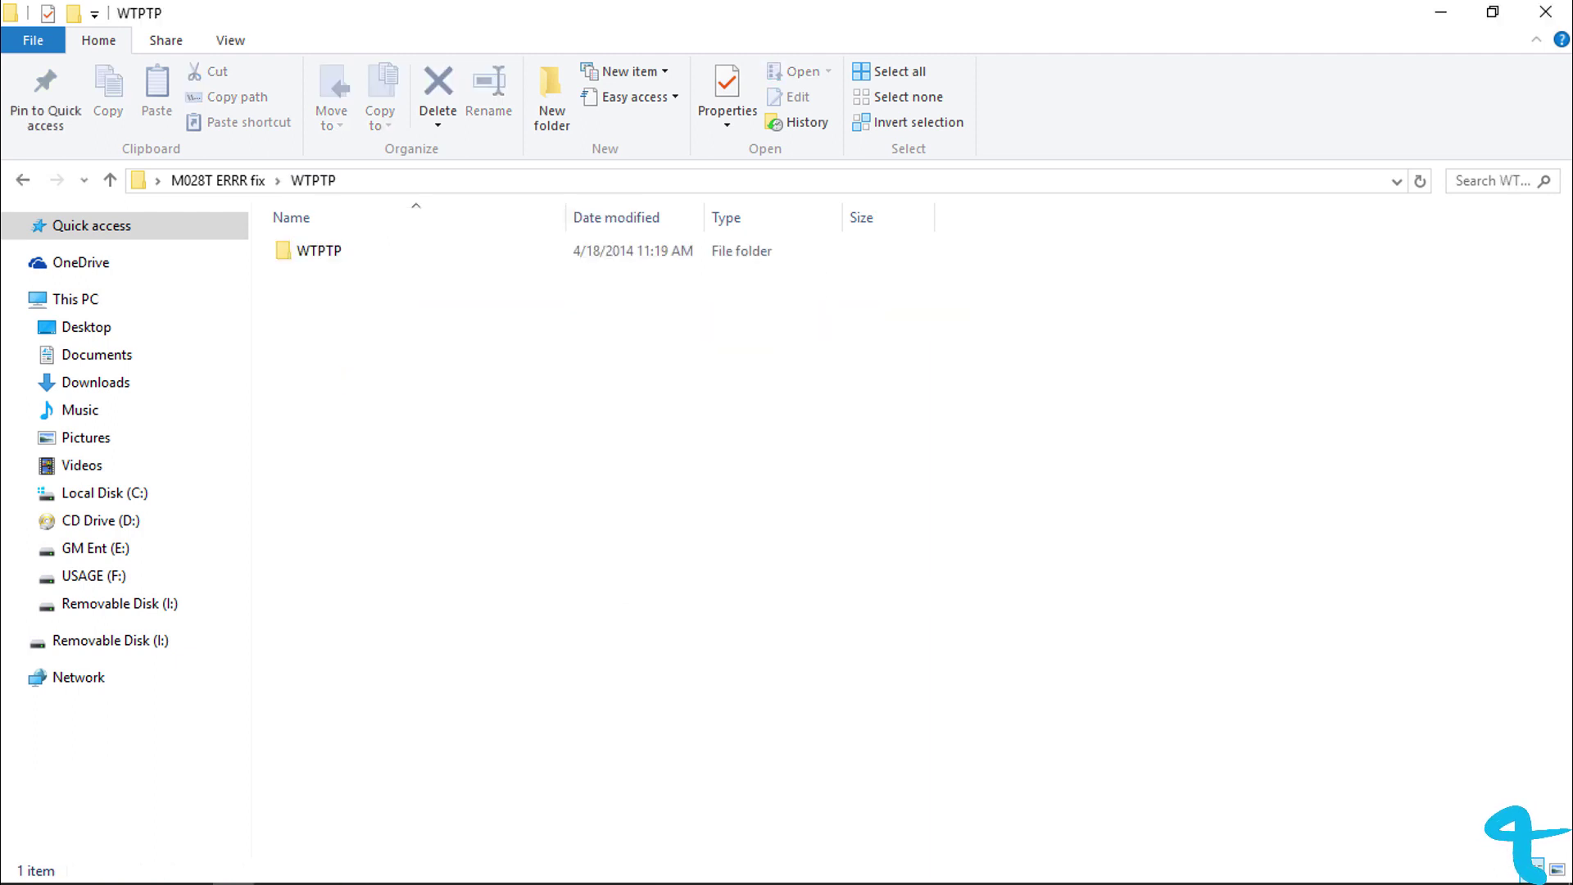
double_click(318, 250)
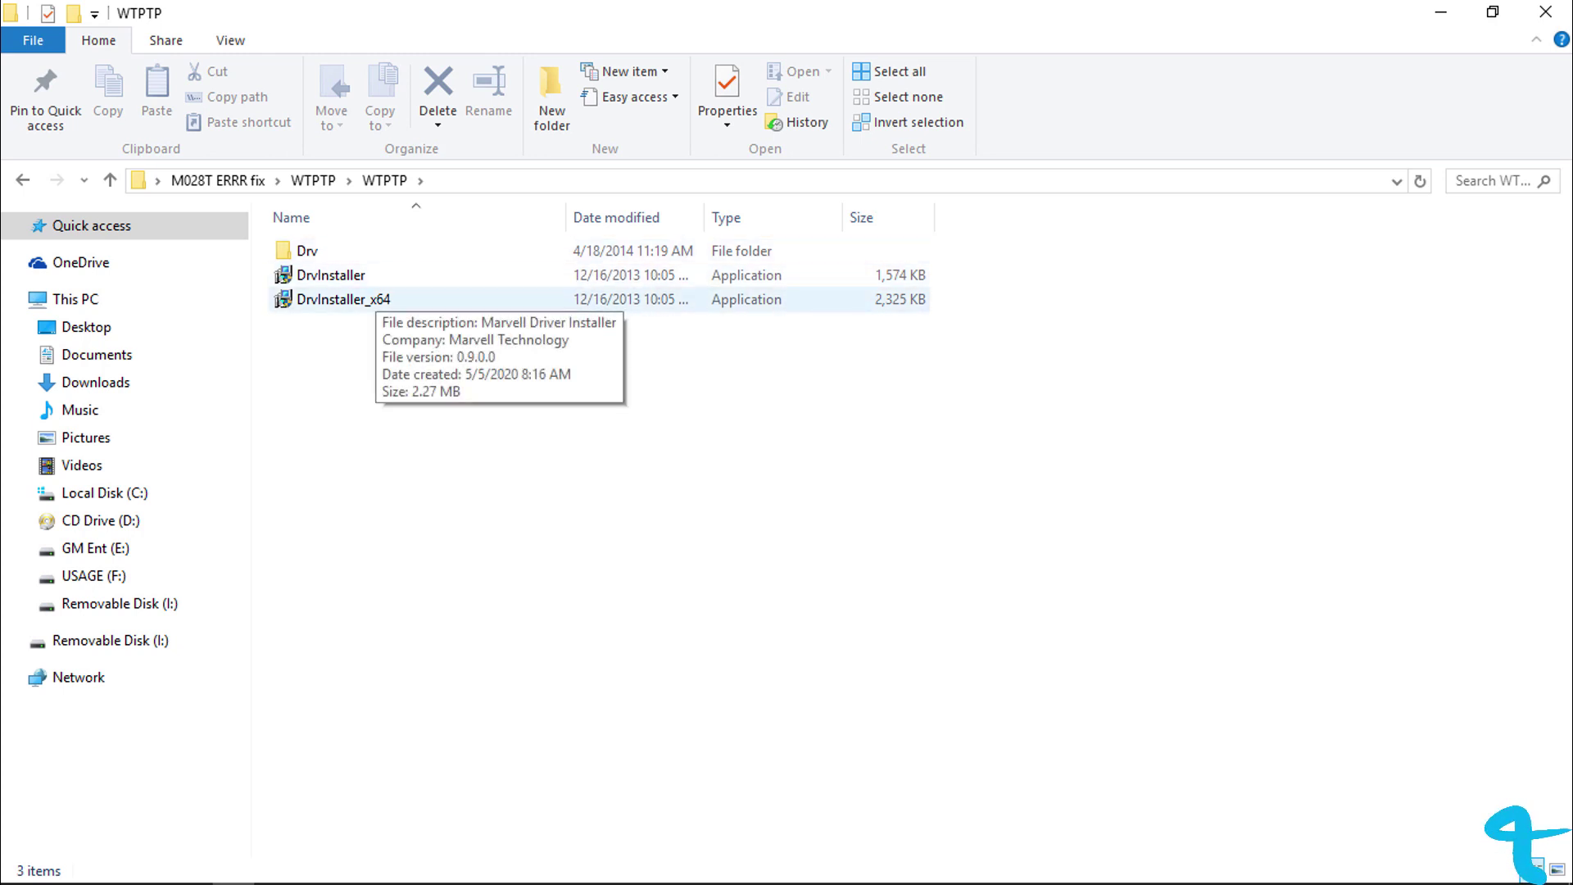
Install the Marvell WTPTP driver with DrvInstaller_x64 as administrator, then quit the installer.
right_click(359, 299)
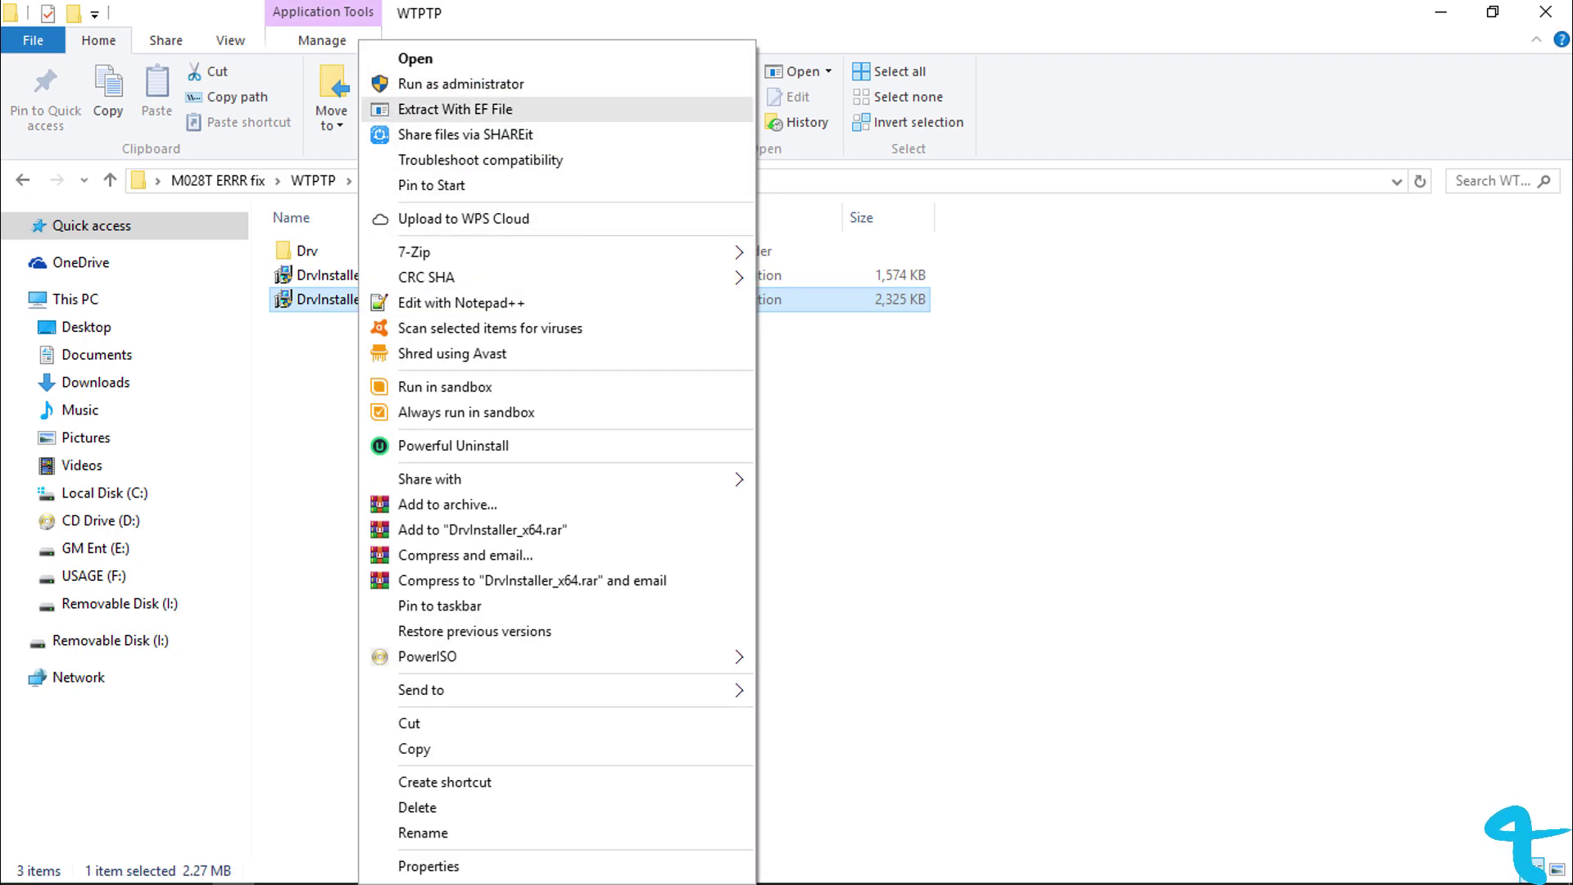
left_click(460, 85)
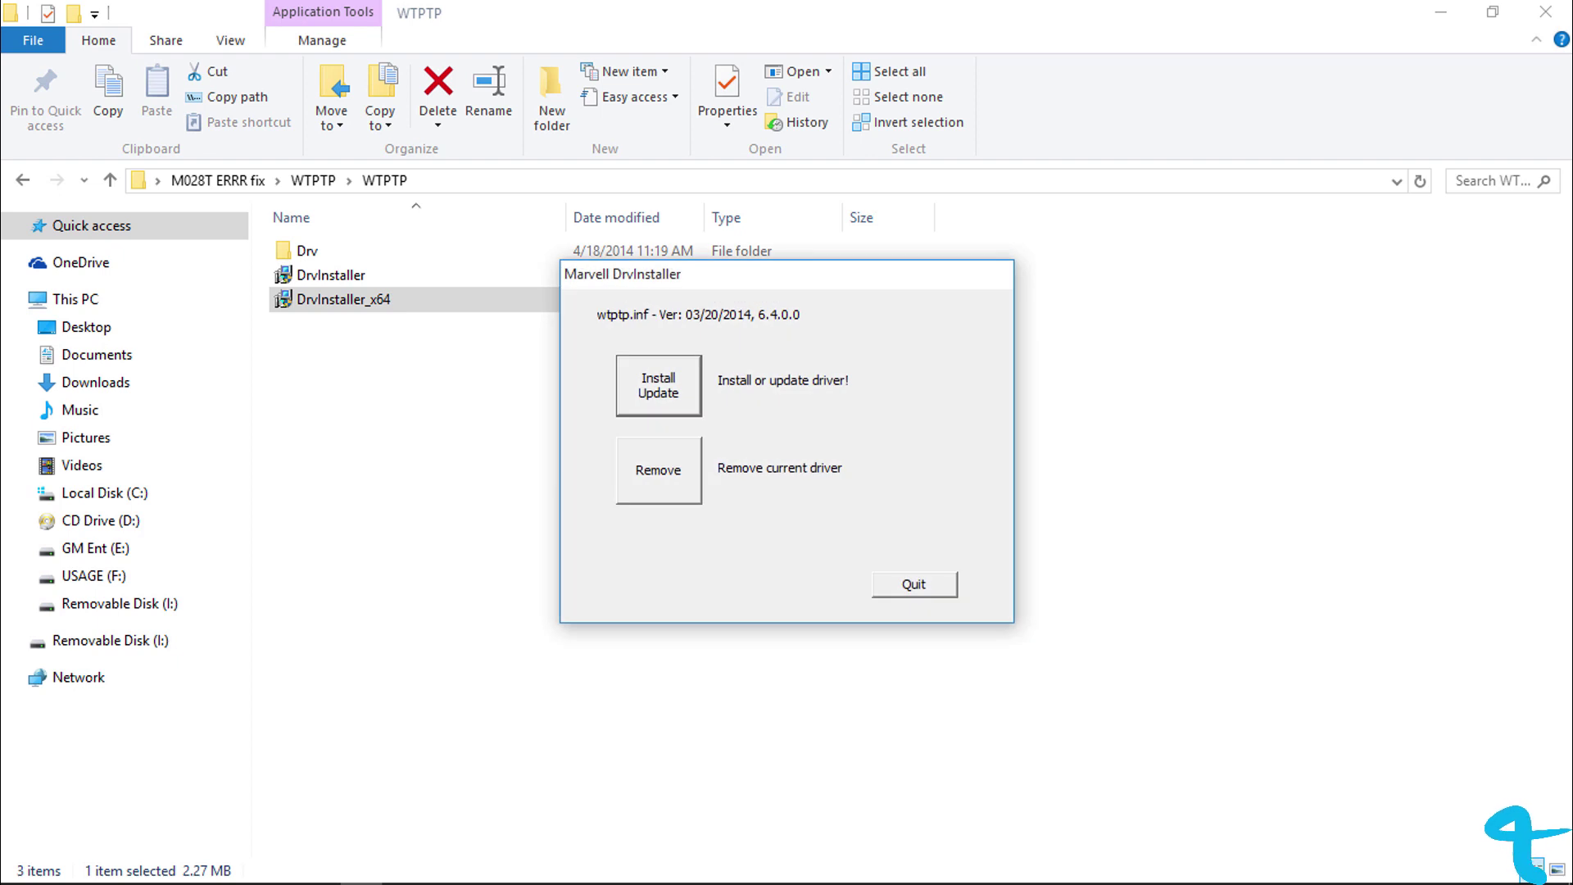
key("Return")
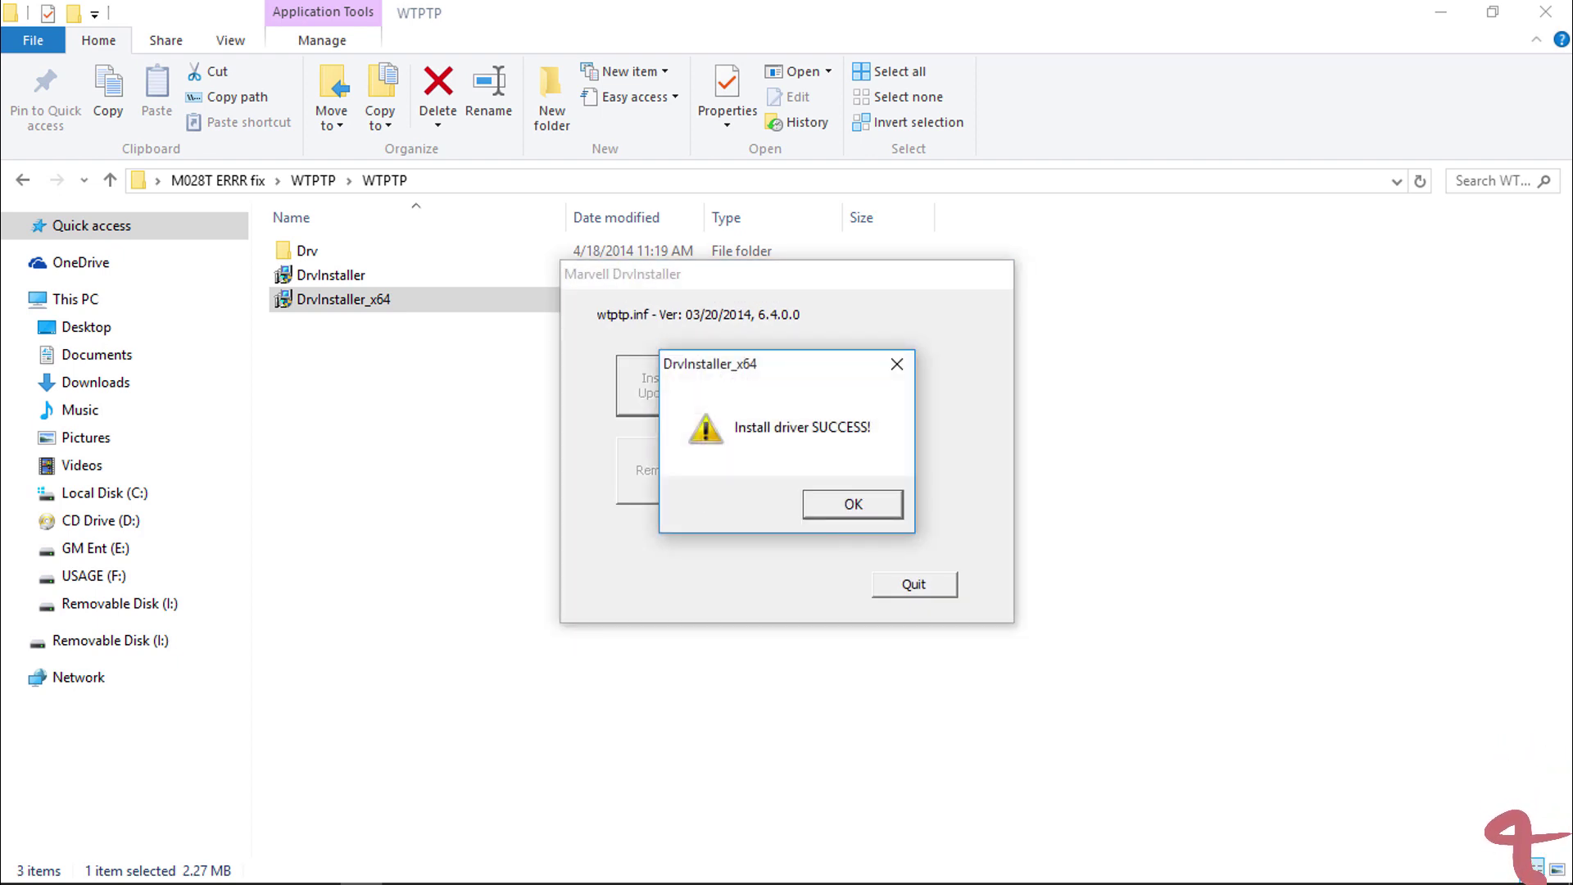
key("Return")
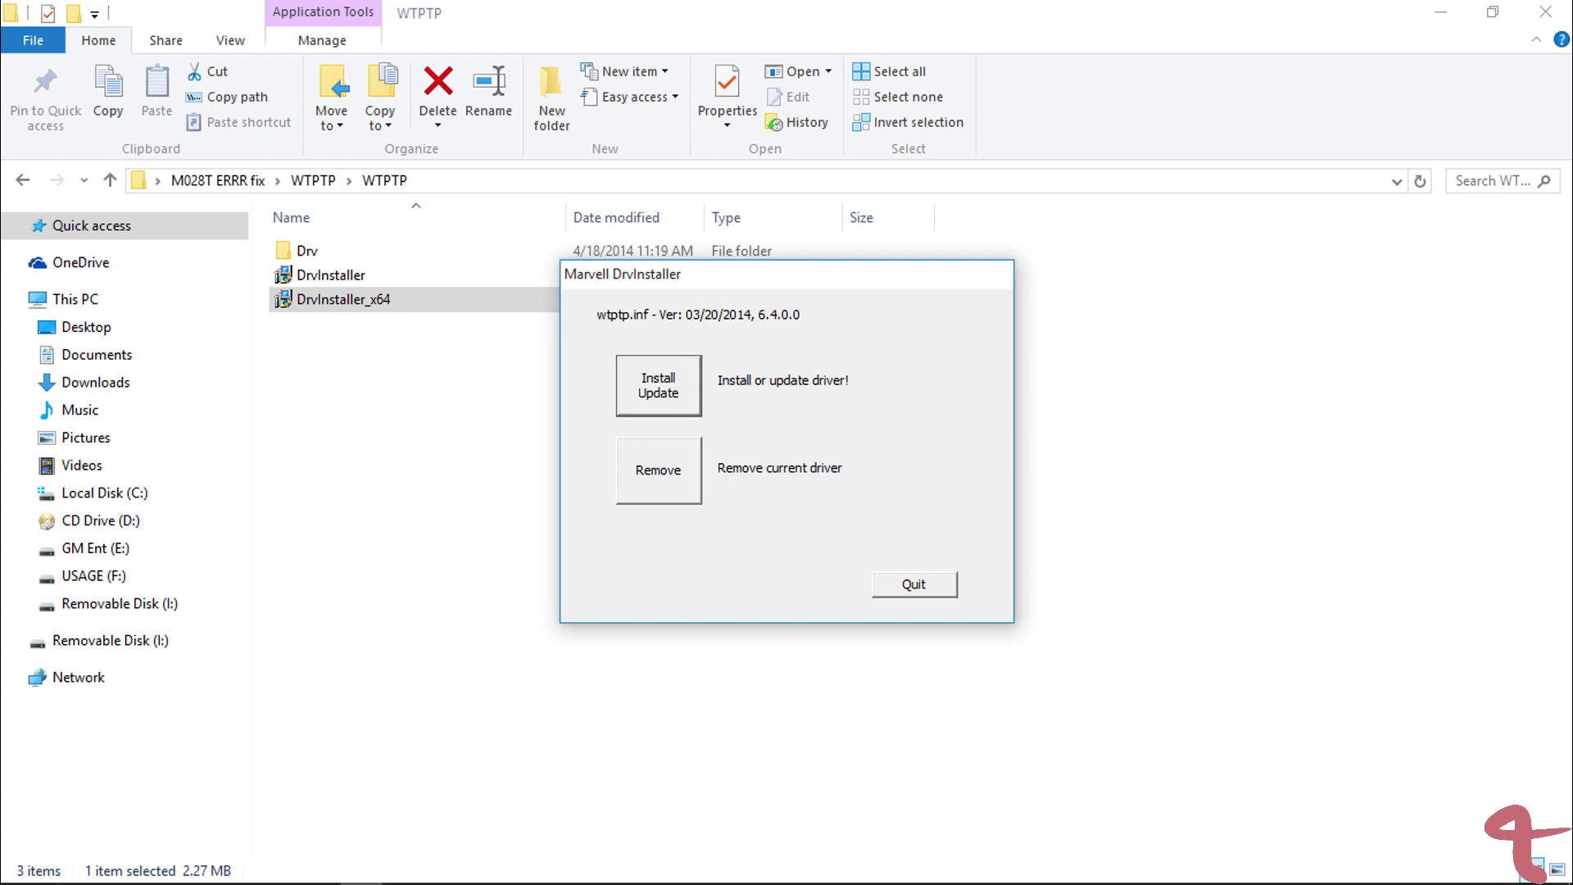
key("Escape")
key("alt+Up")
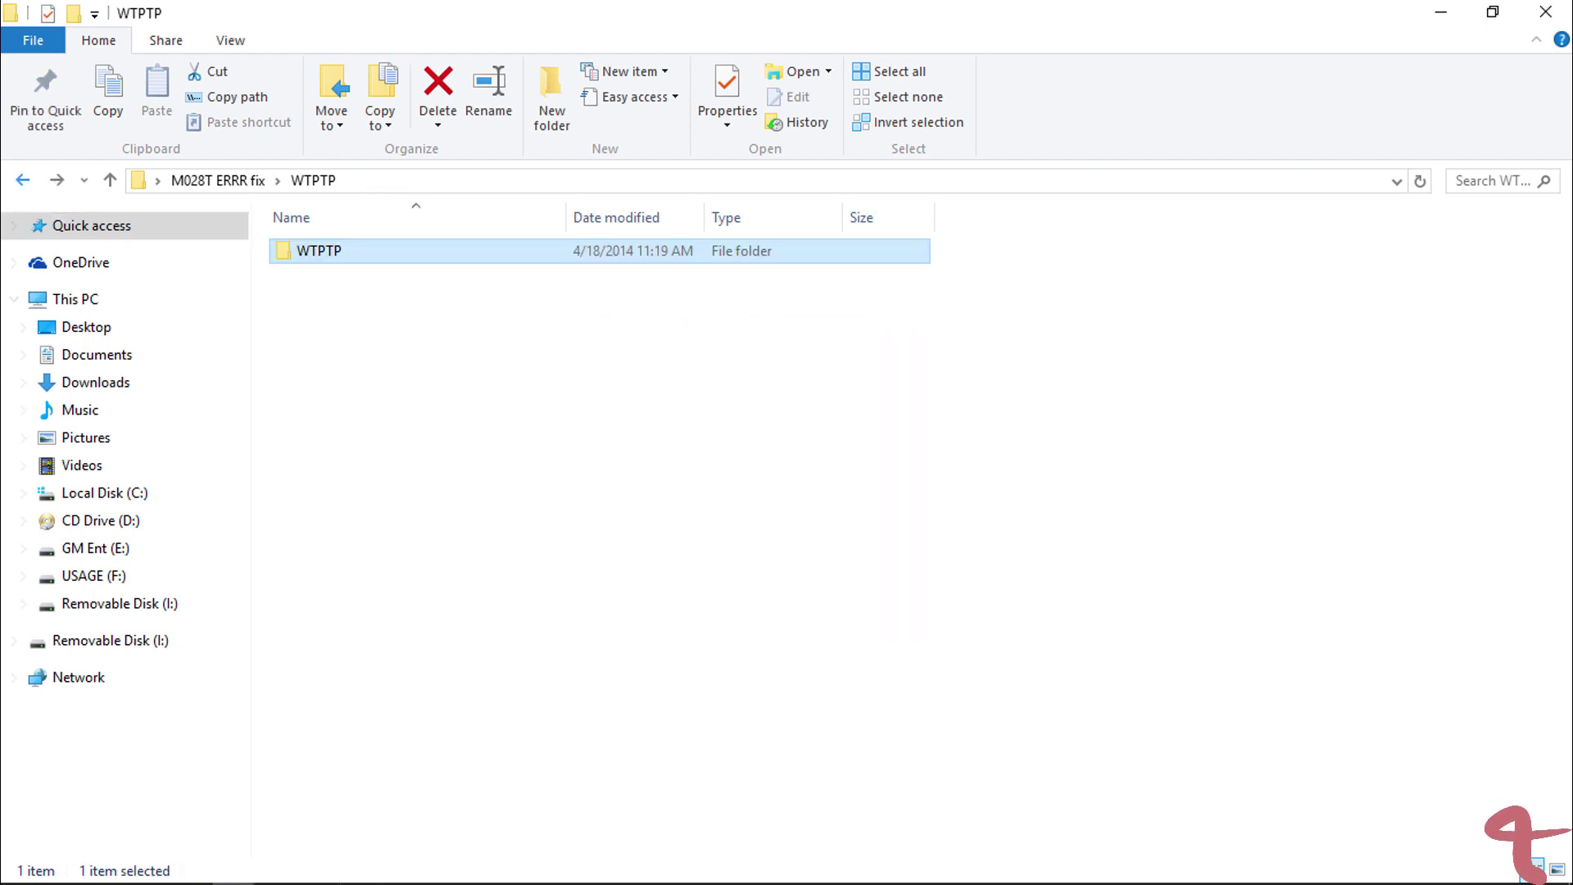
Extract the MIFITOOL1.0.0.3 RAR to its own folder and select MIFITOOL1.0.0.3.exe.
key("BackSpace")
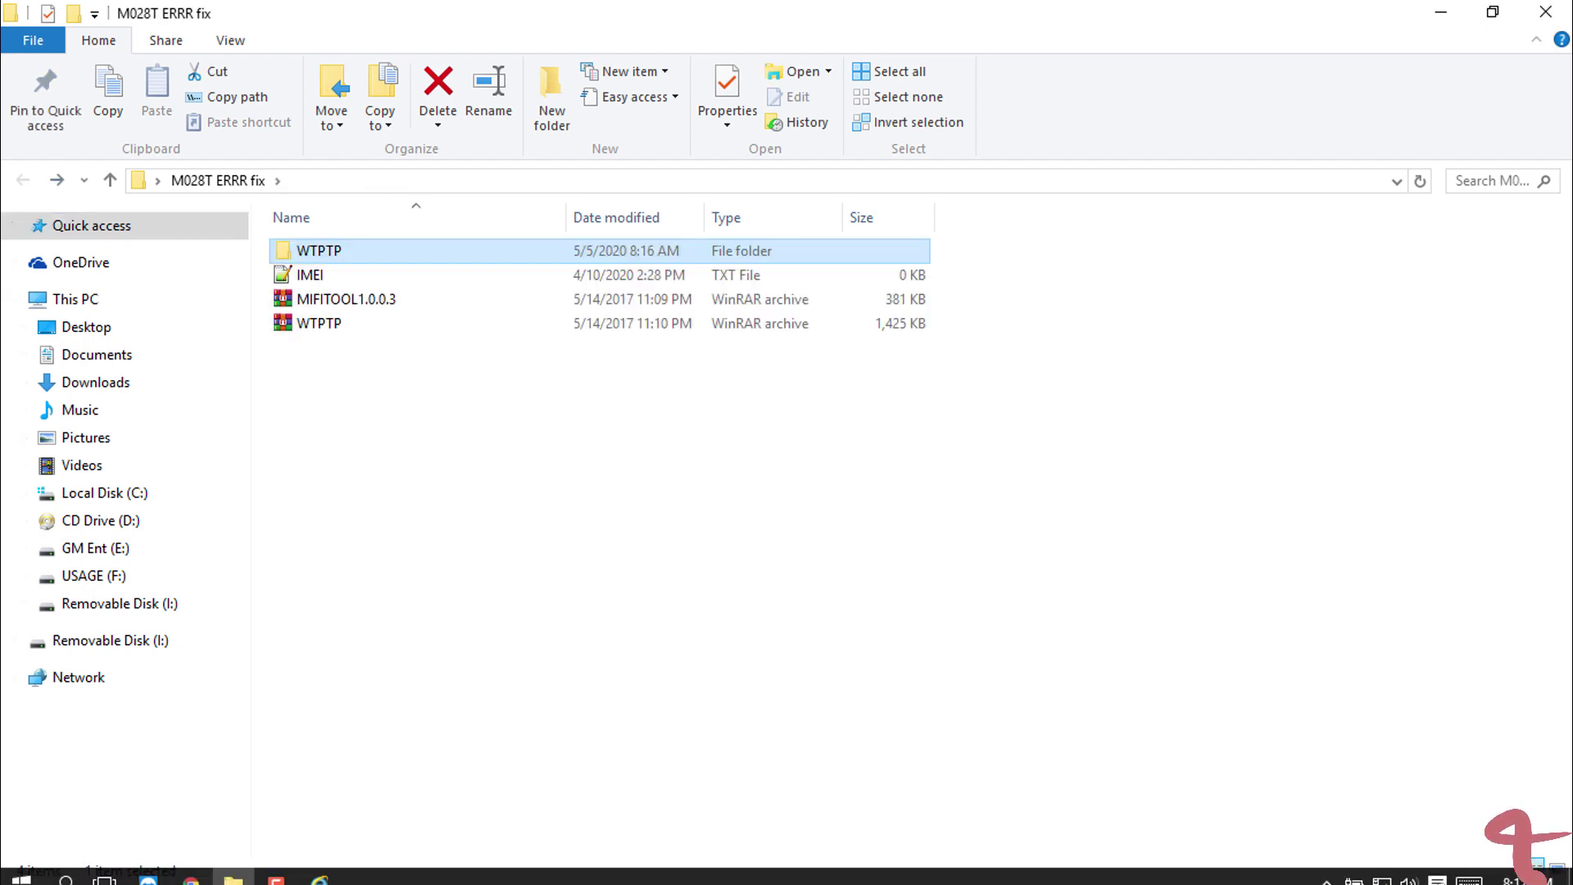
left_click(1327, 869)
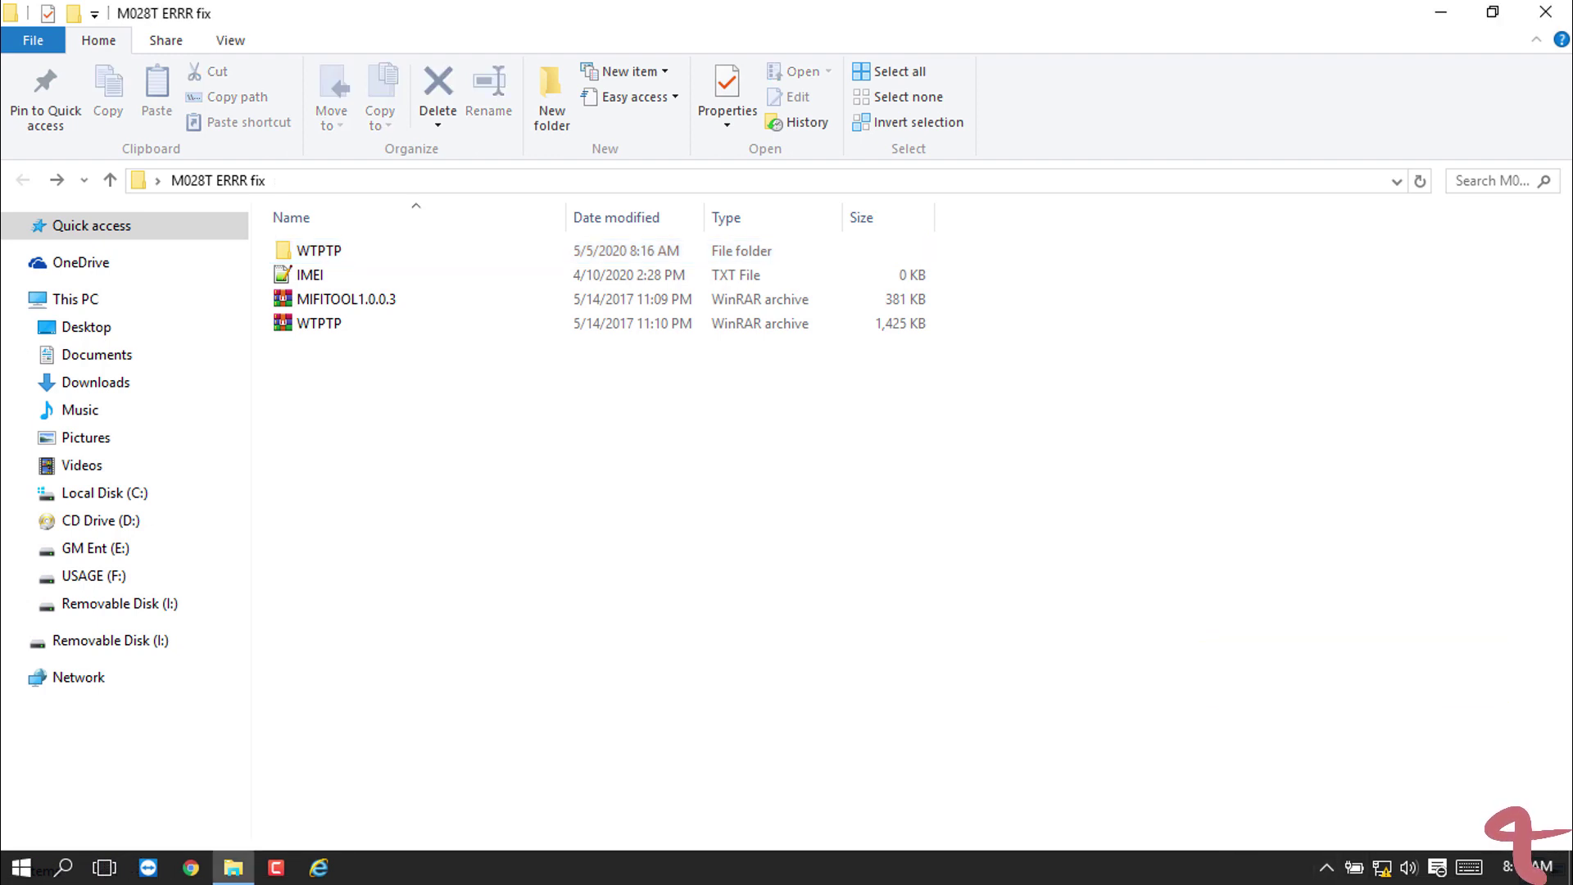
left_click(320, 323)
right_click(329, 323)
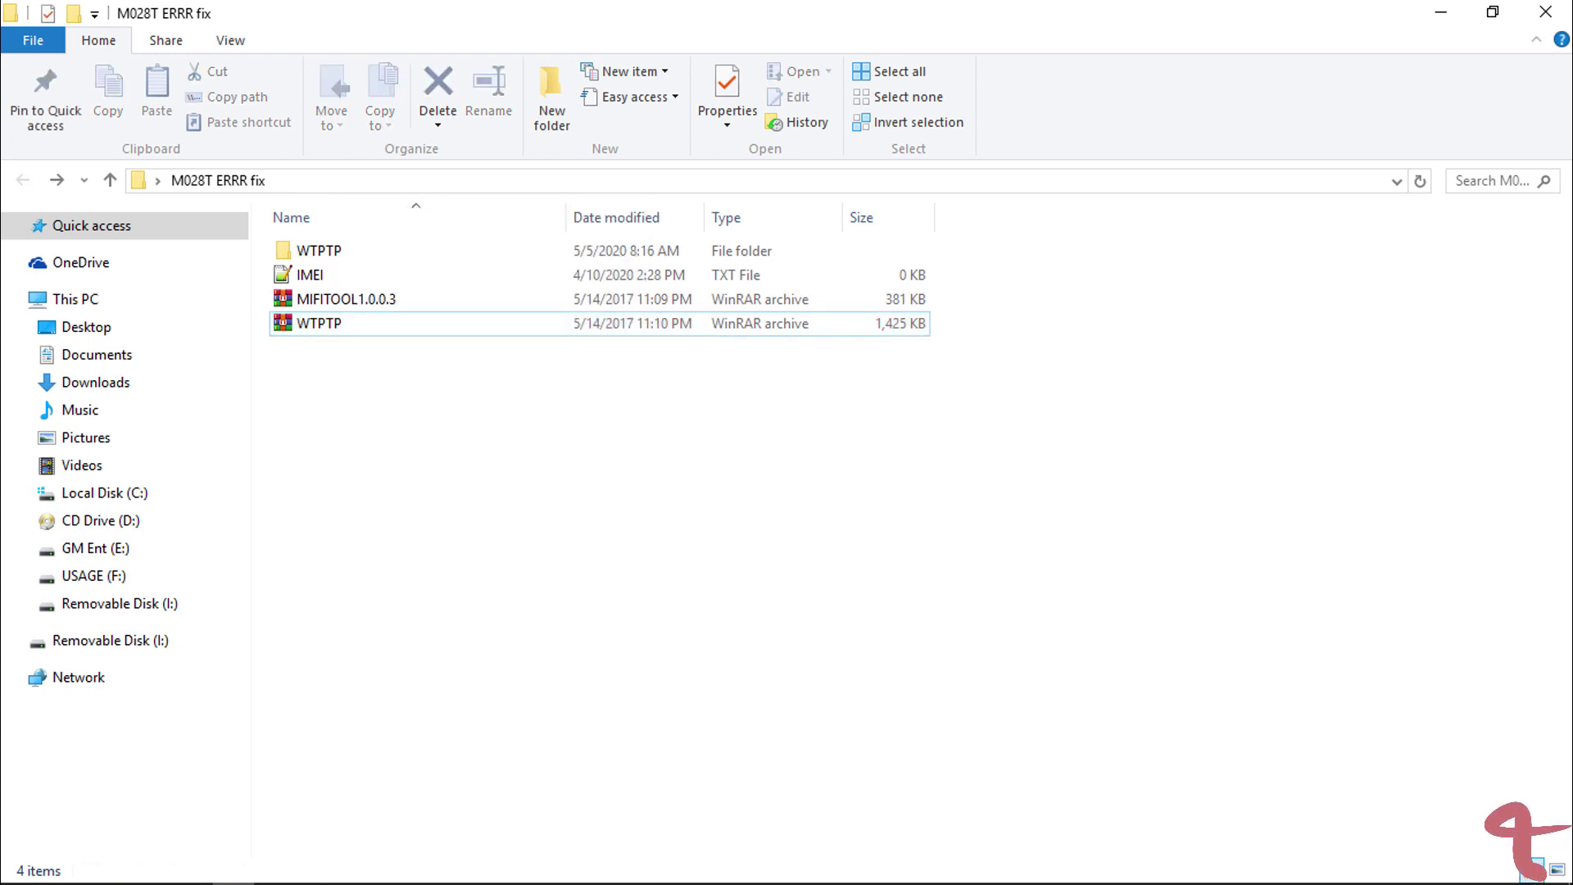
right_click(335, 298)
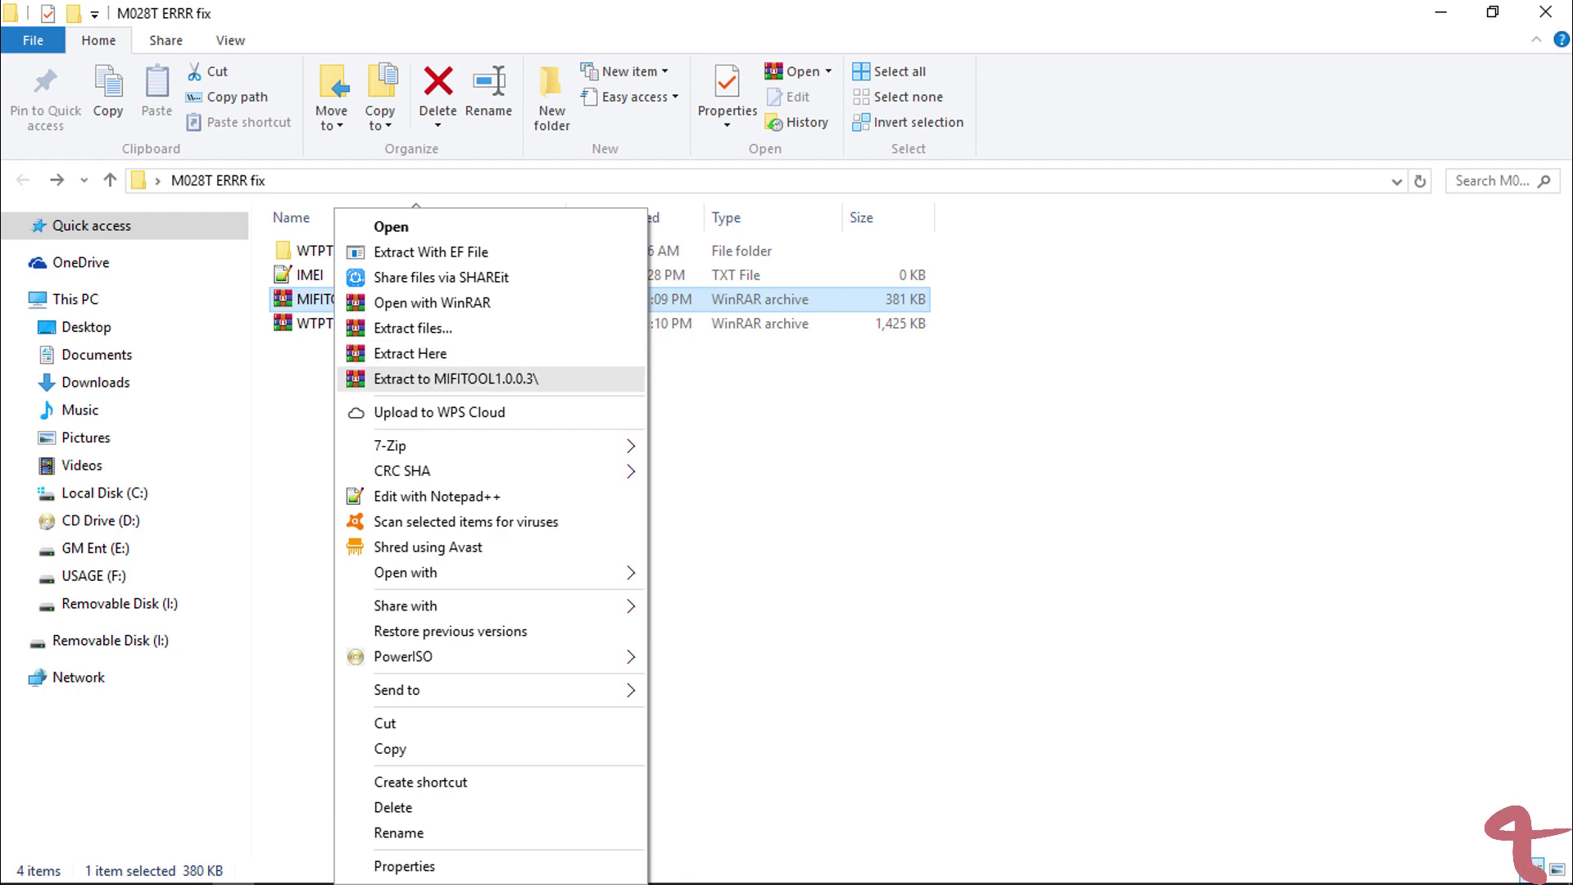
left_click(455, 379)
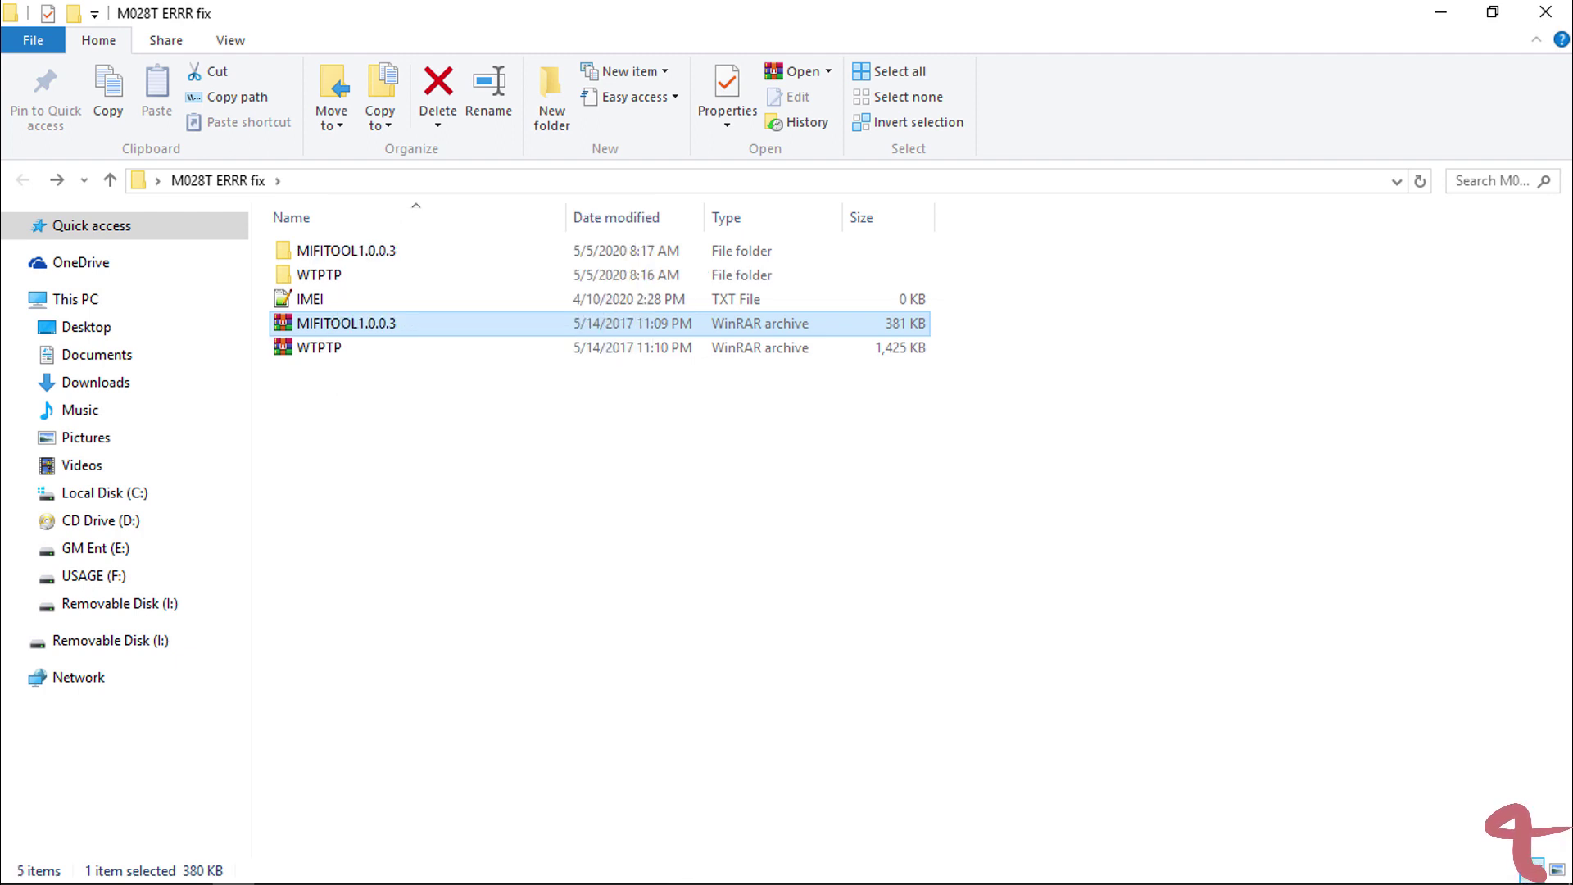
double_click(344, 250)
left_click(346, 250)
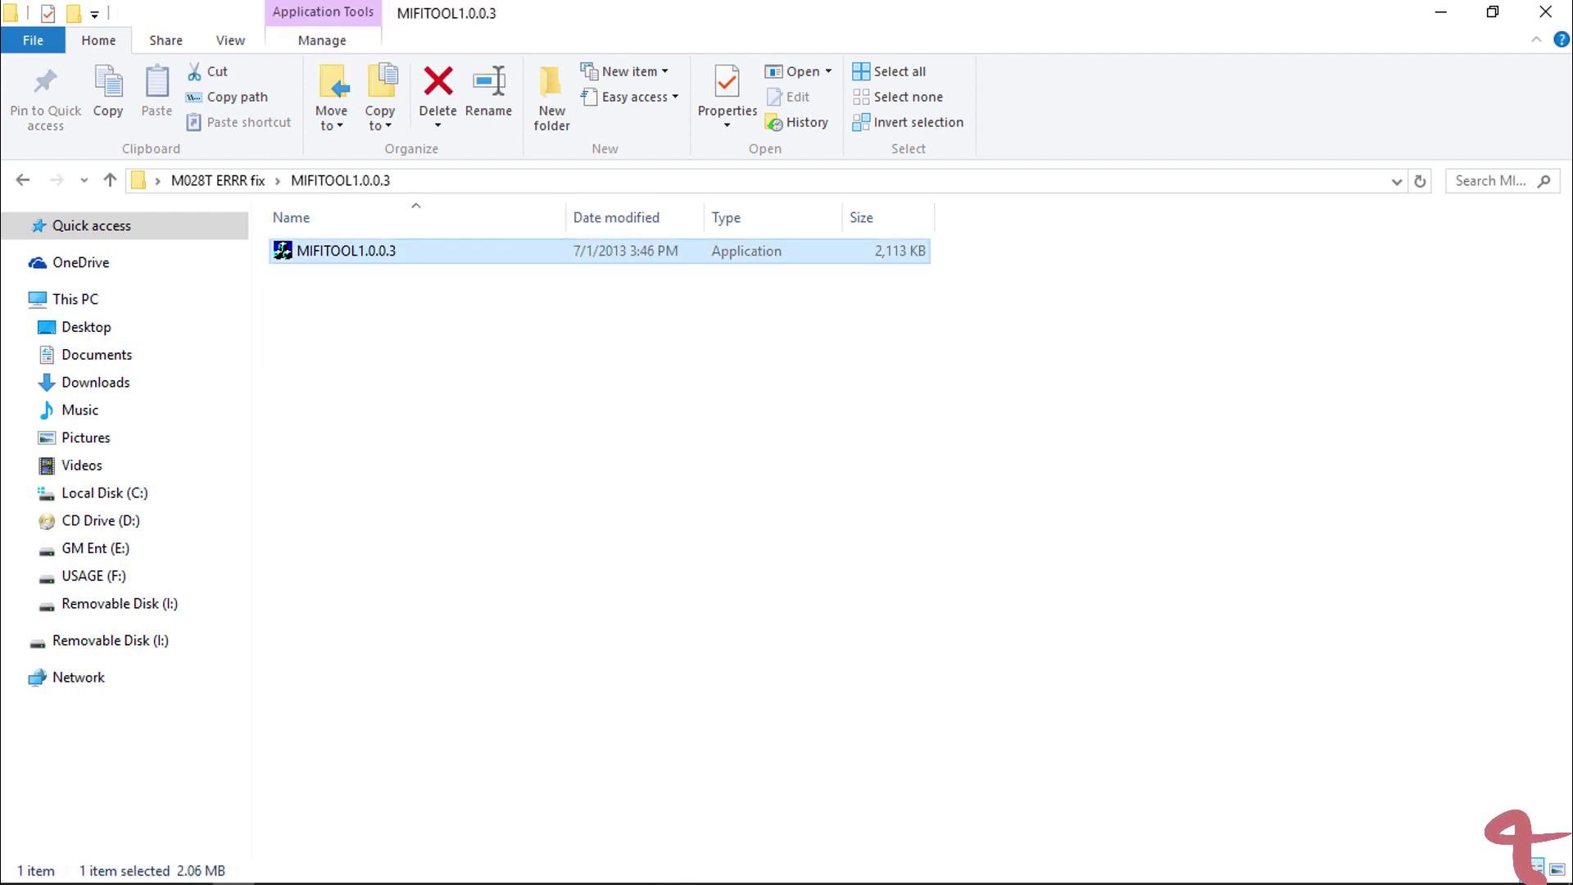
right_click(366, 249)
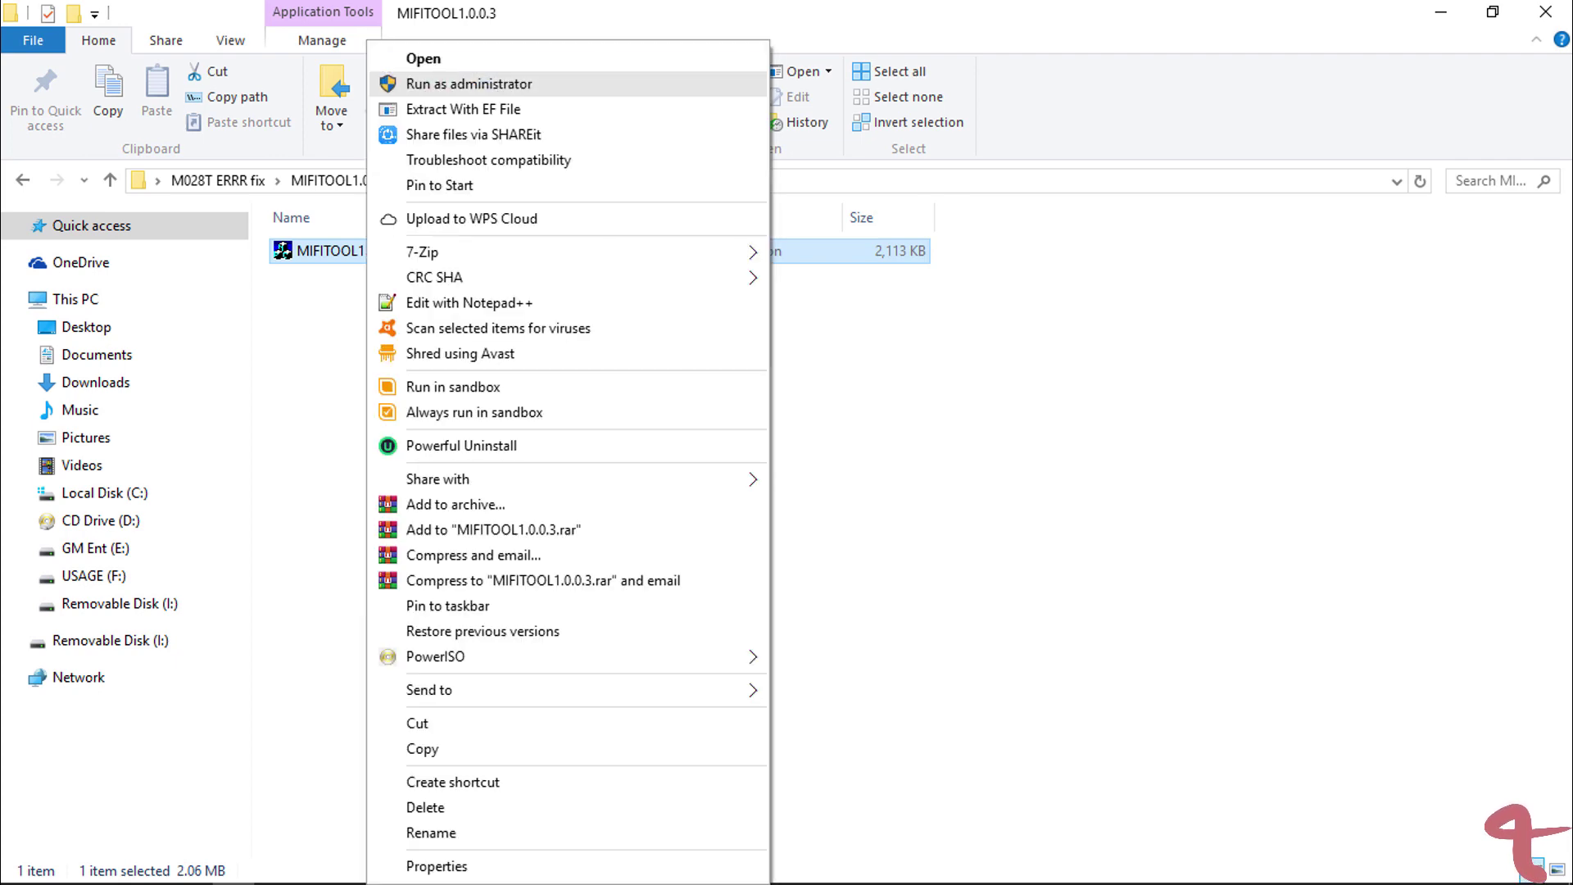
left_click(468, 84)
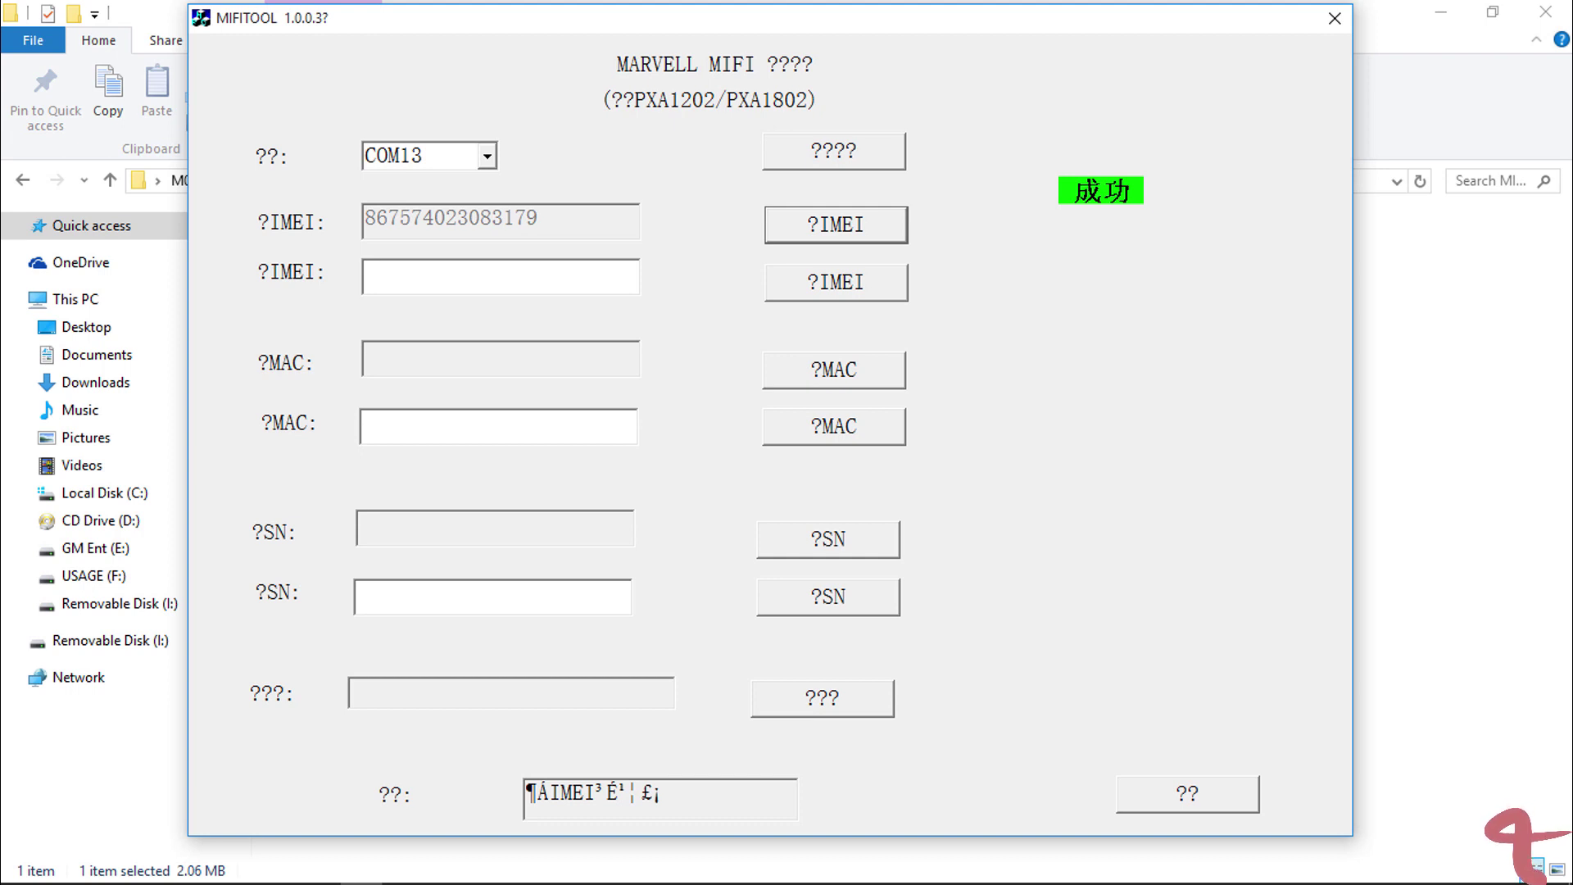
left_click(837, 282)
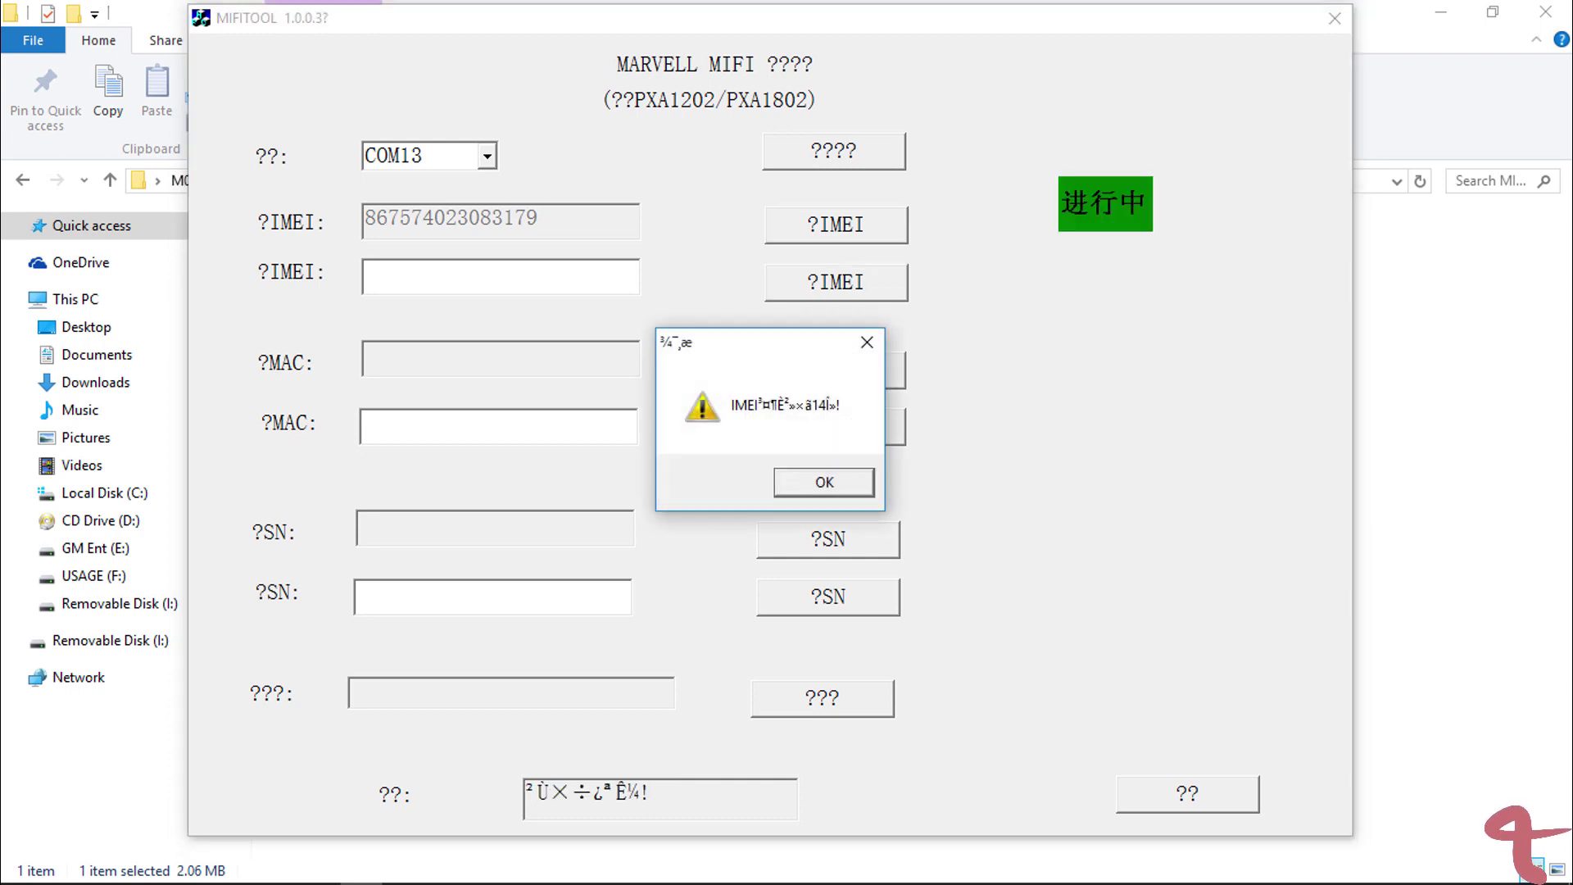
key("Return")
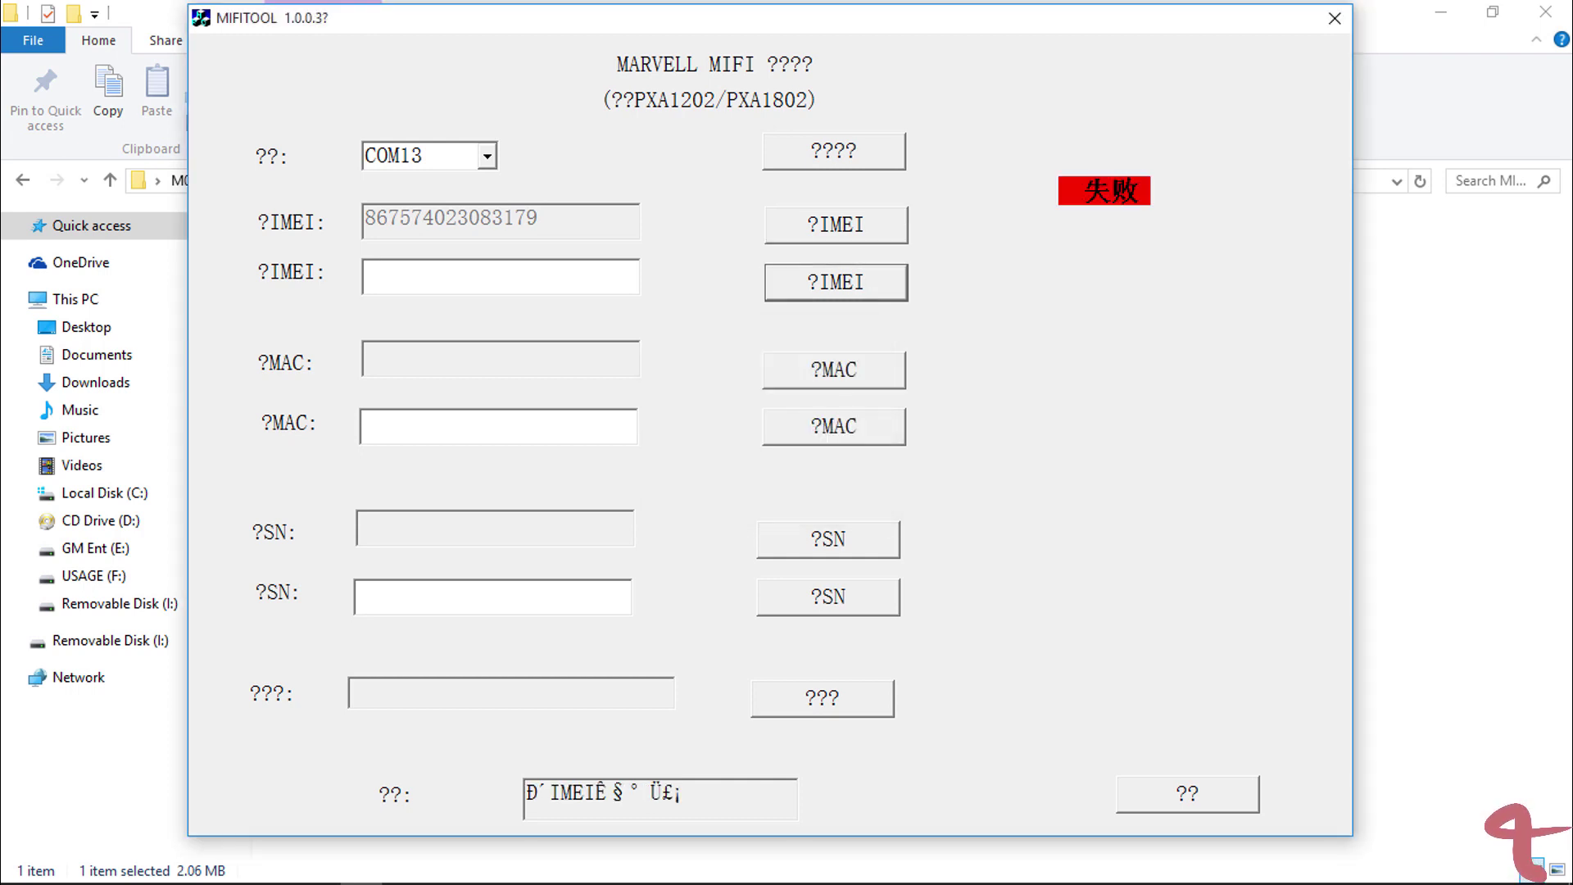
left_click(836, 224)
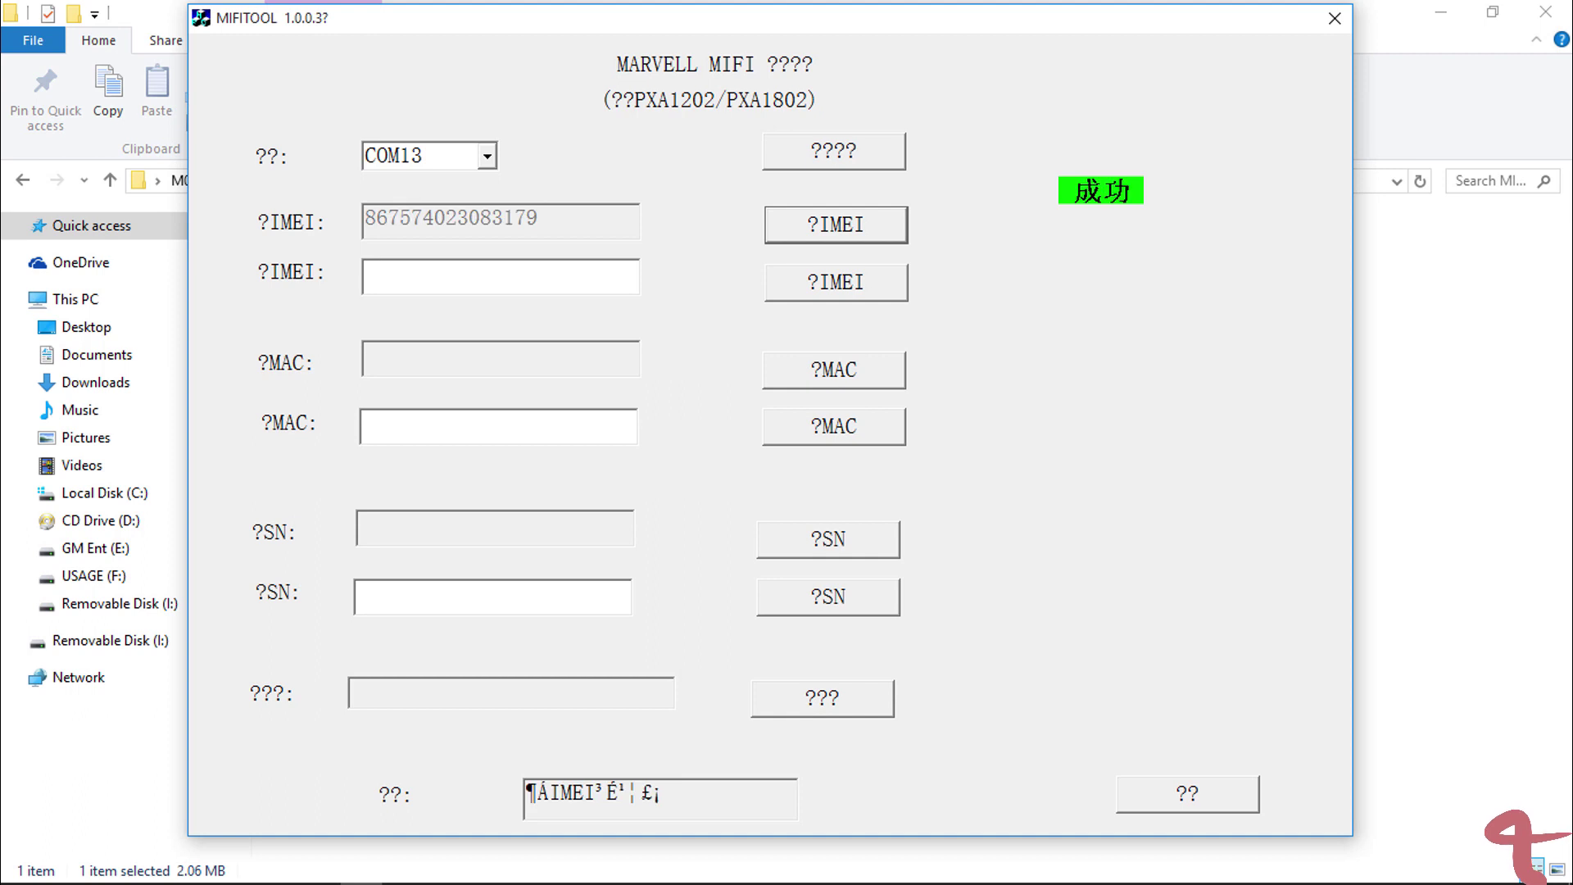
key("Return")
key("Tab")
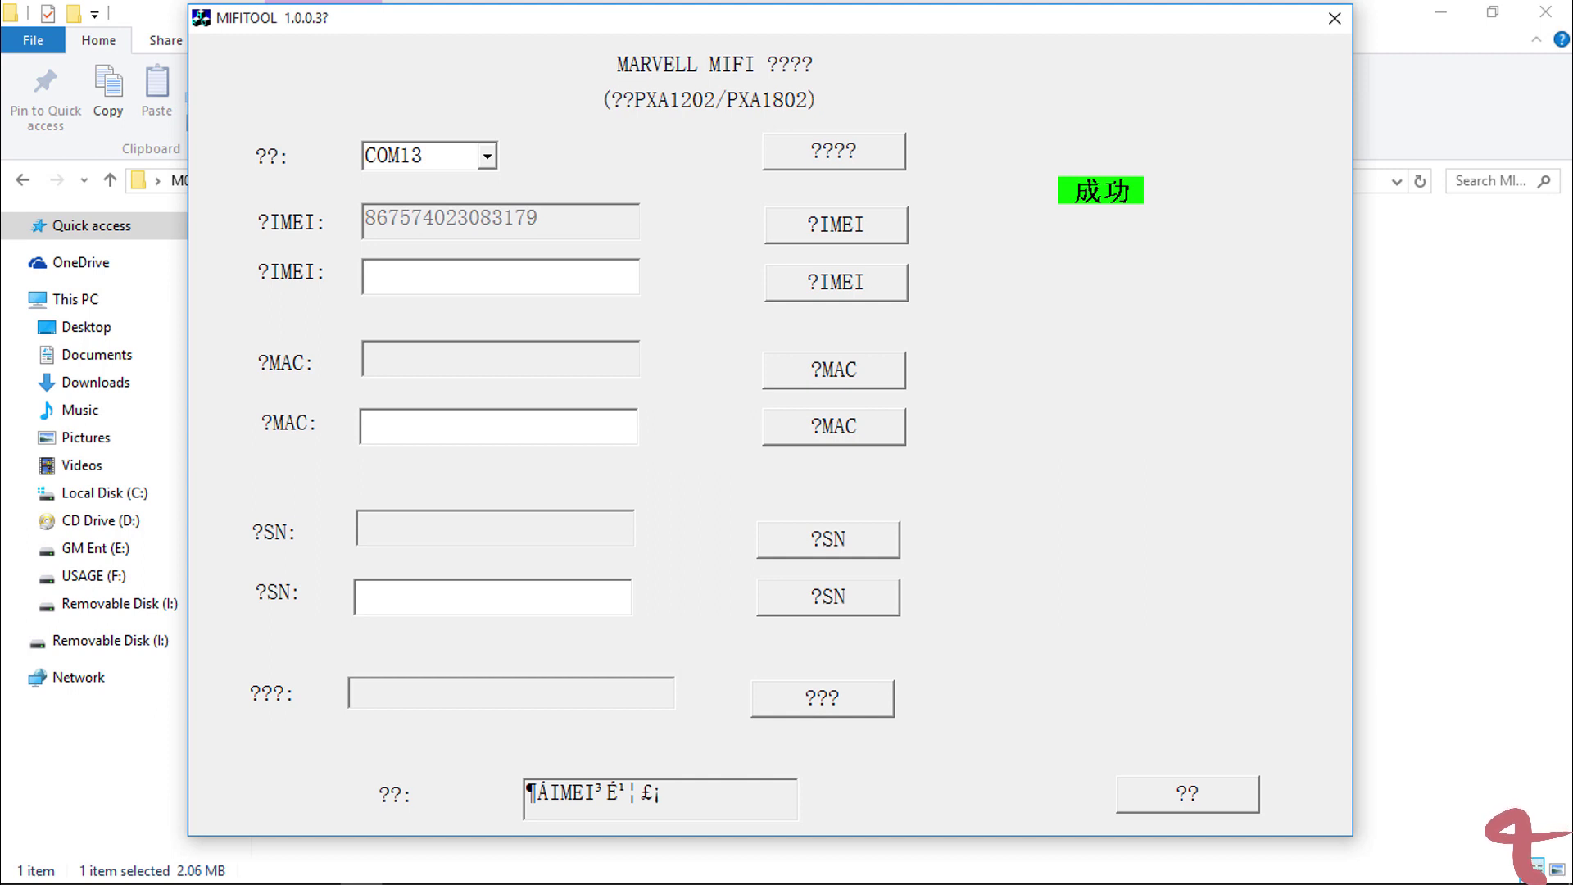
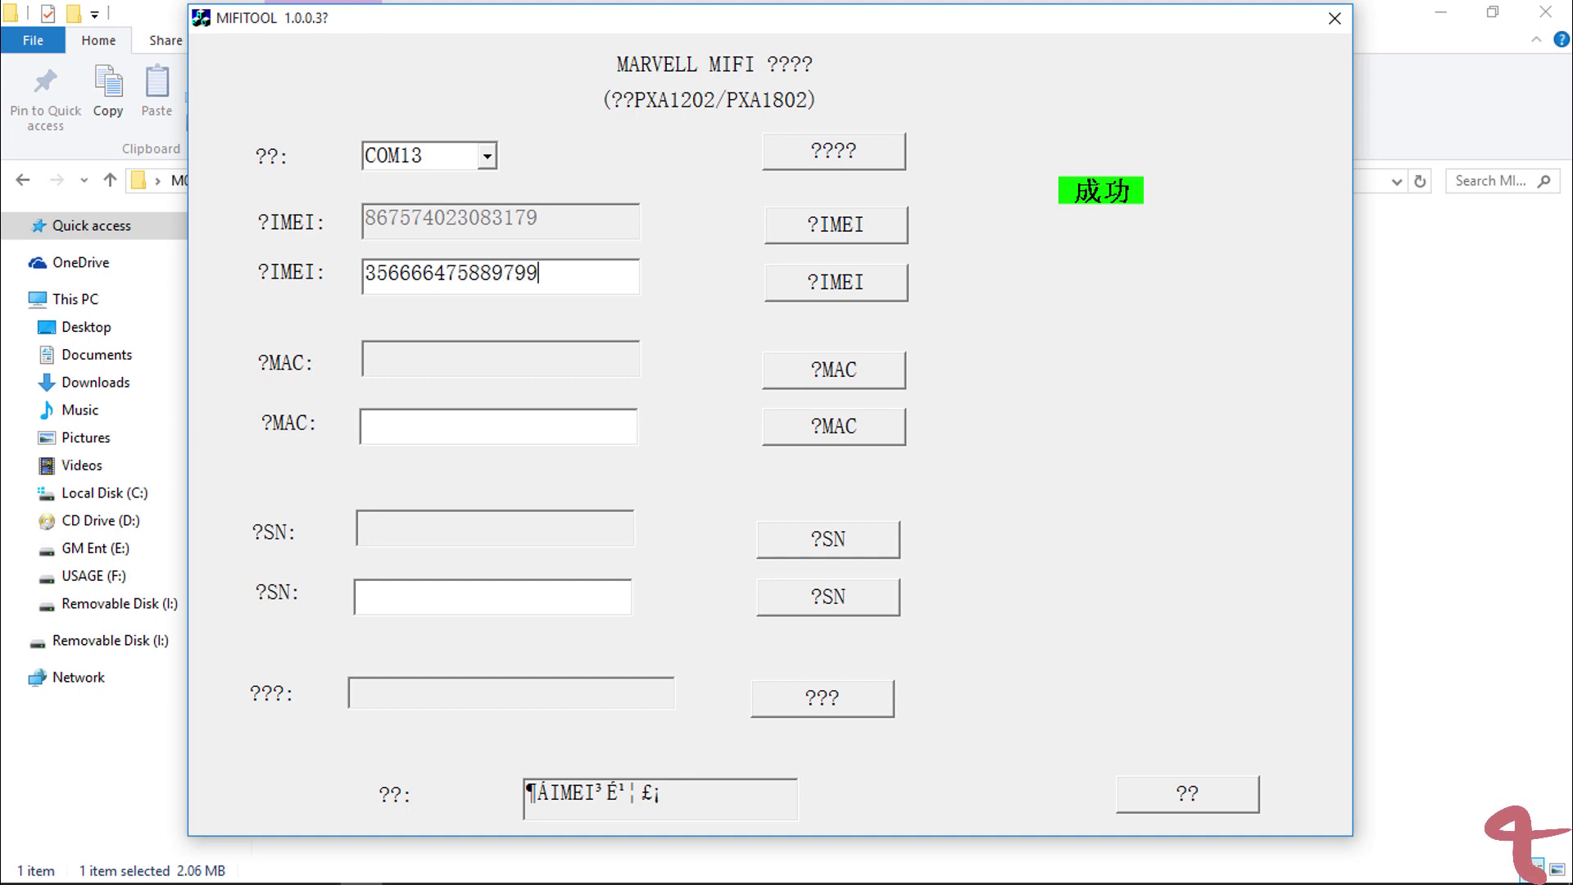
key("Tab")
key("Return")
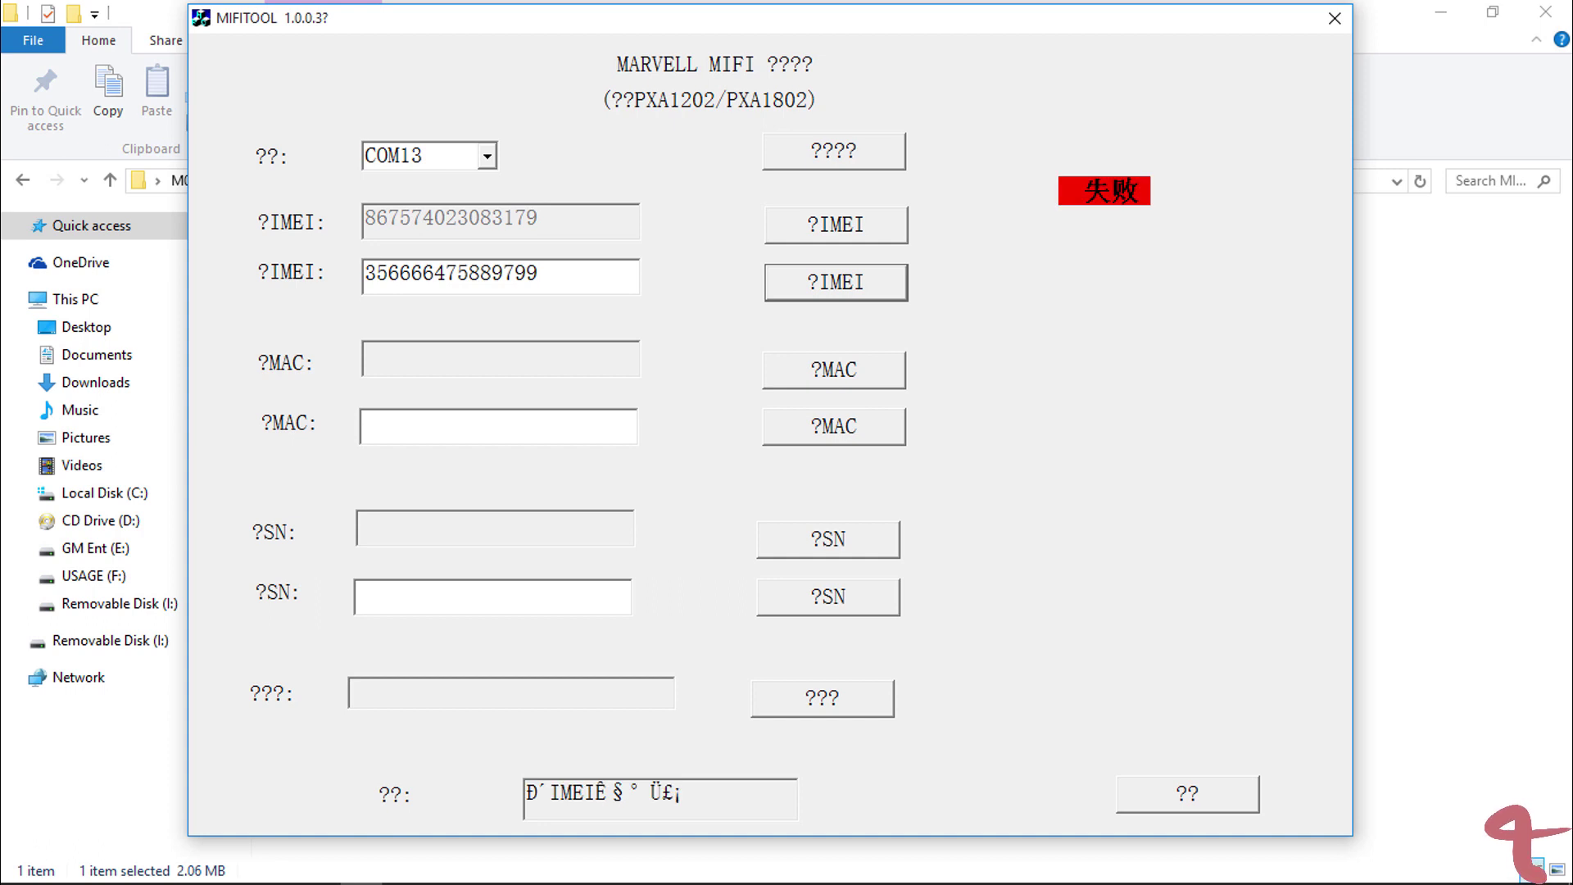
key("shift+Tab")
key("Return")
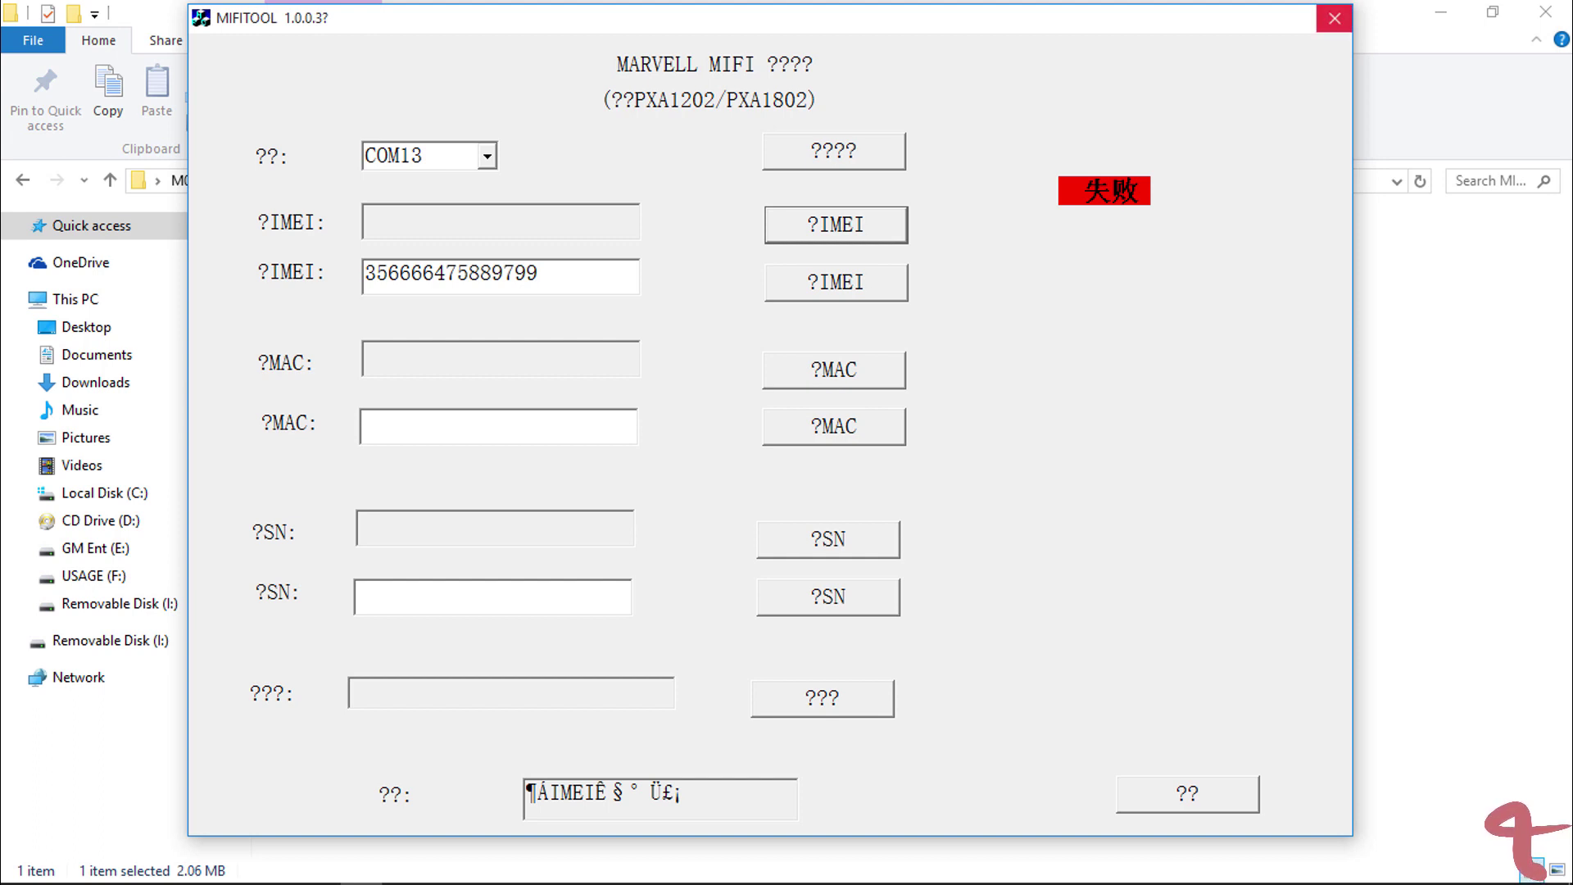
left_click(1334, 18)
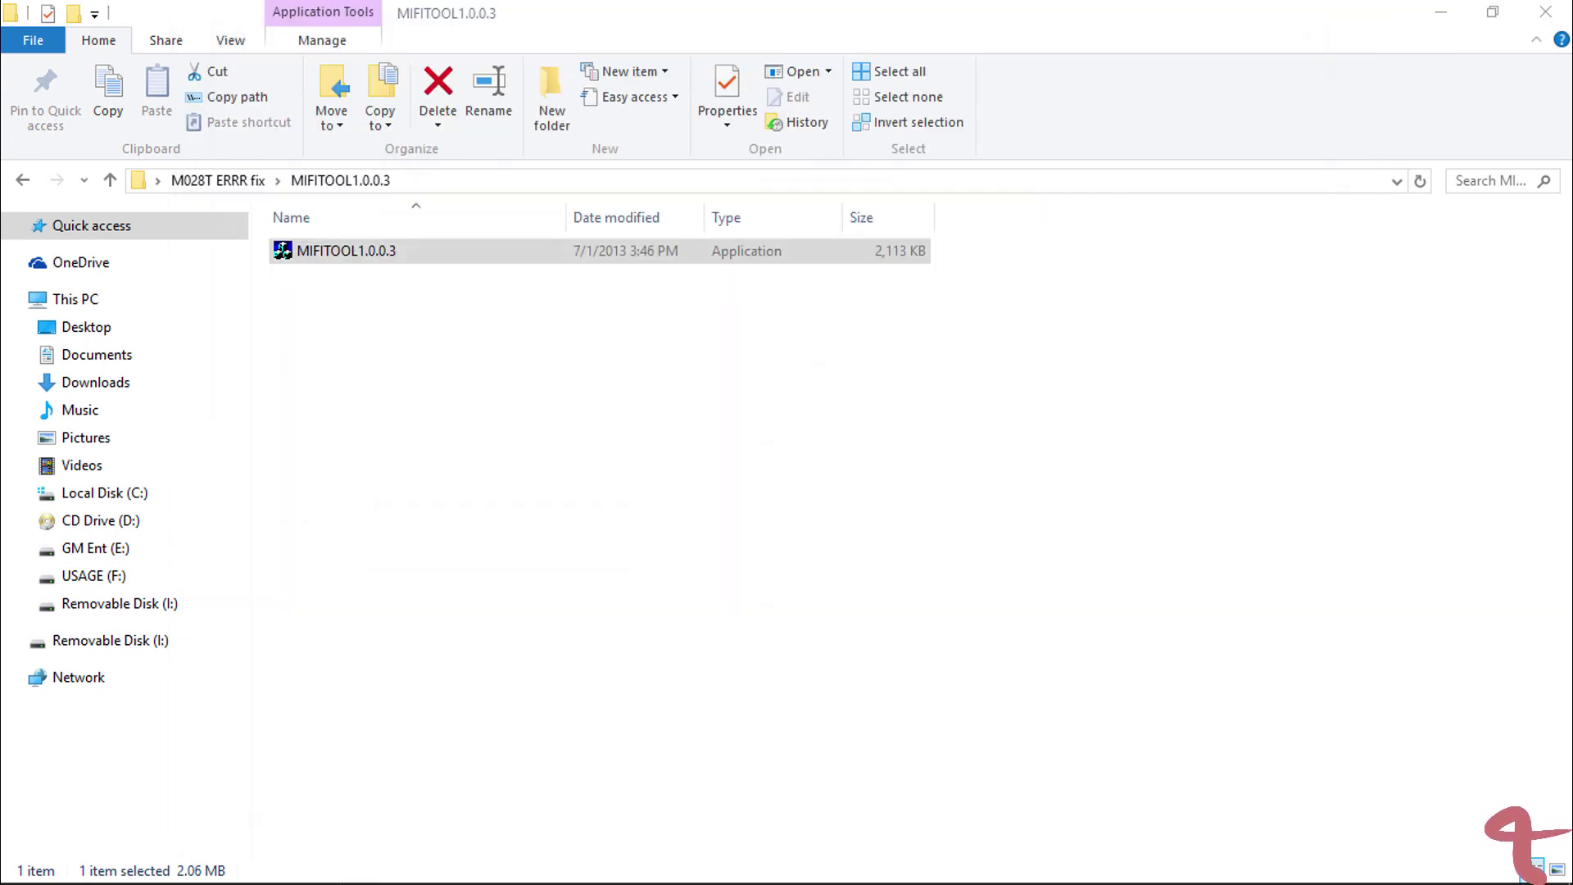
Close the folder window and refresh the desktop before returning to 192.168.1.1.
left_click(1545, 12)
right_click(833, 222)
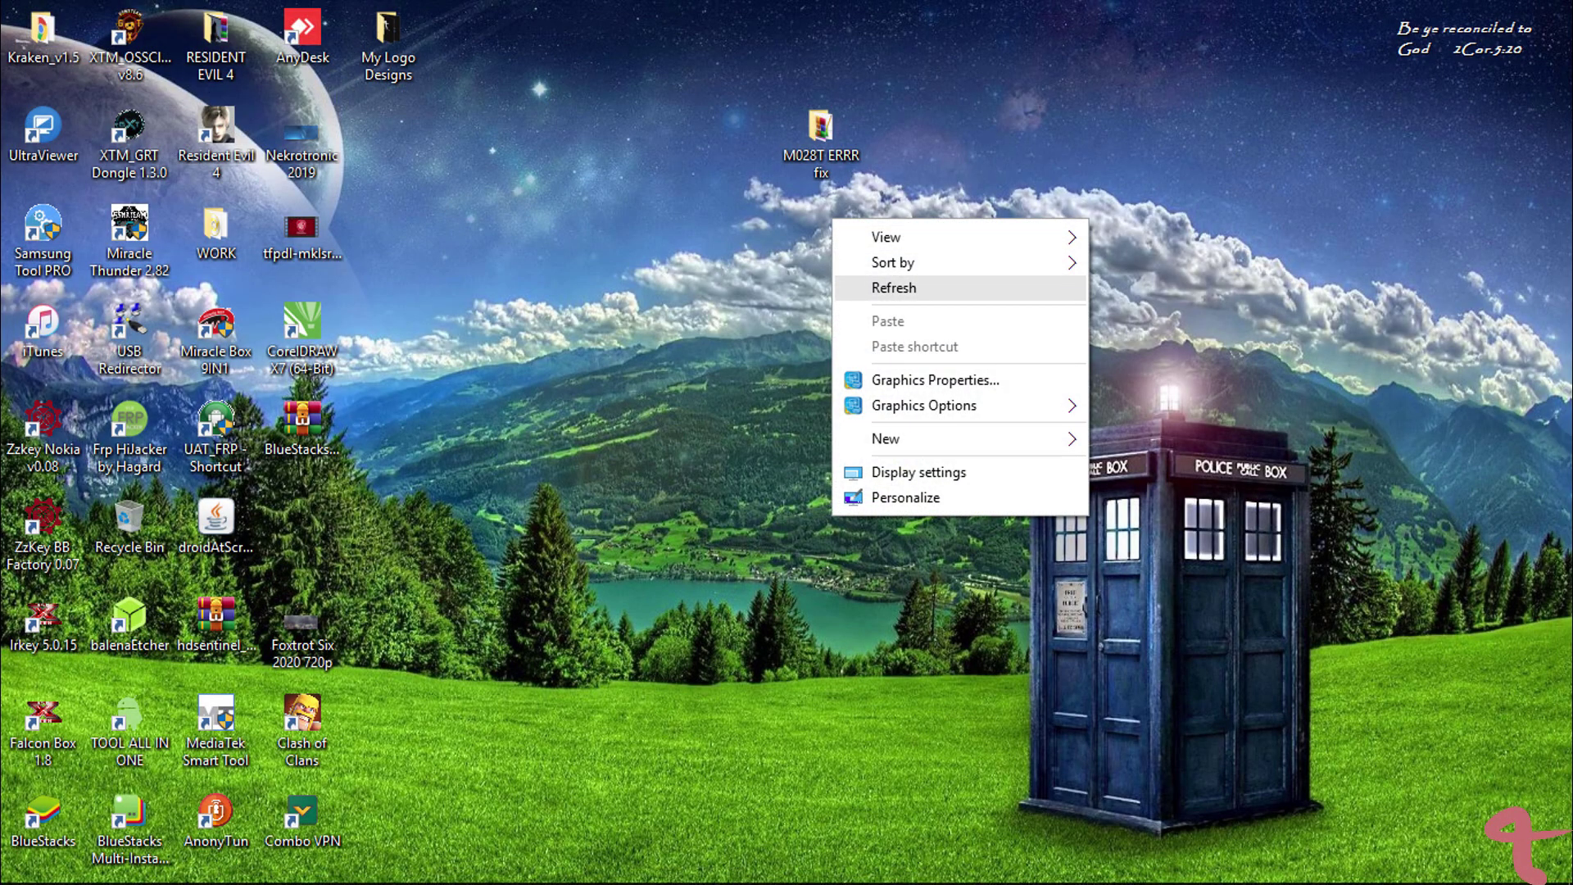
left_click(893, 288)
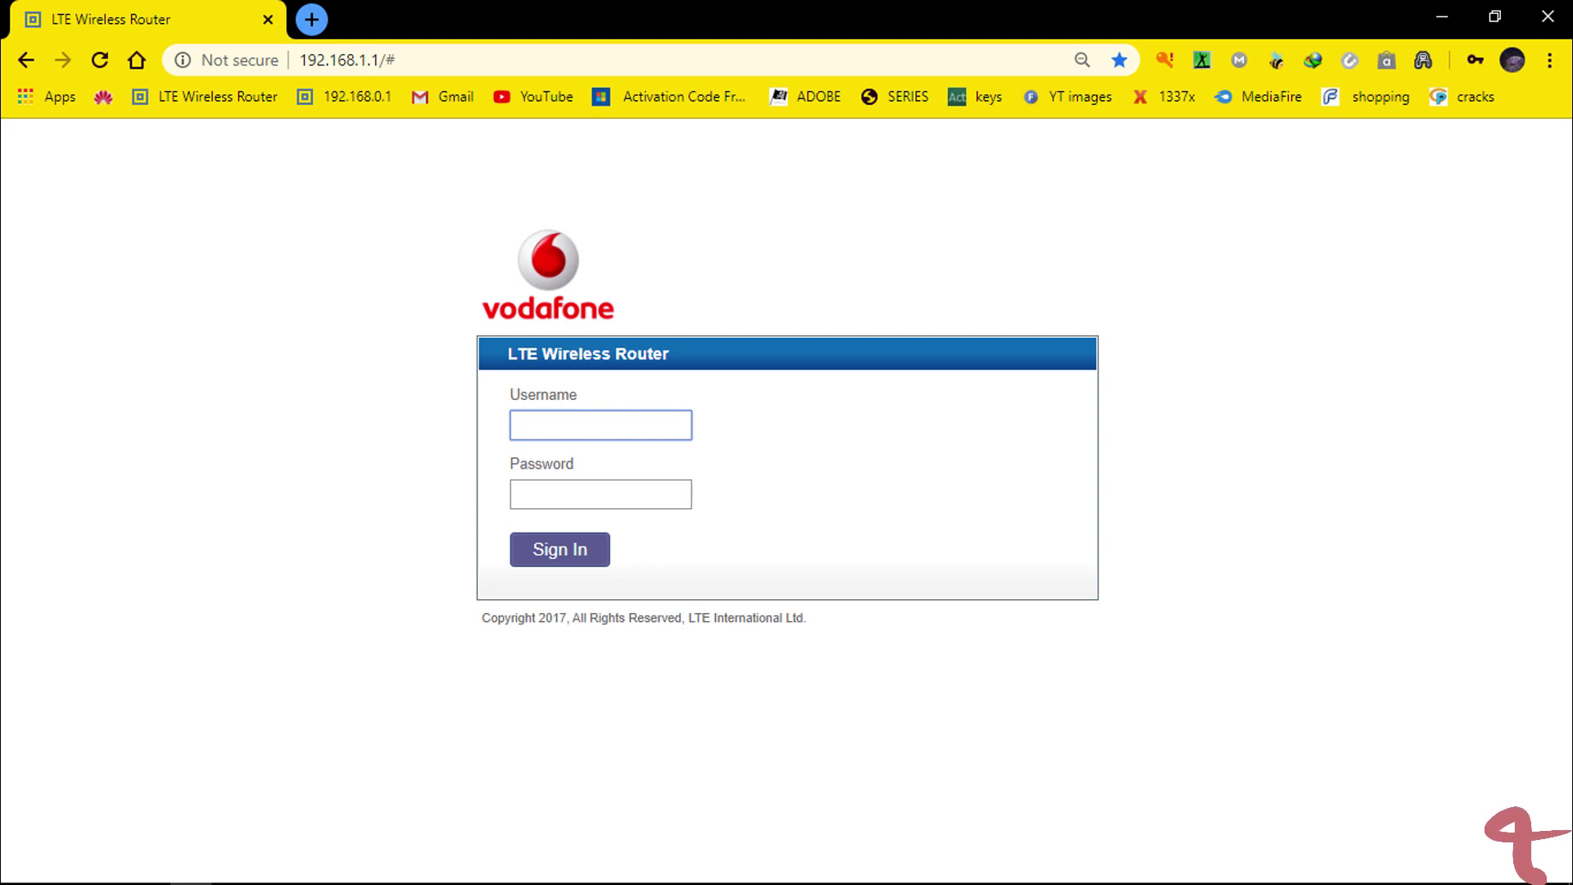
Sign back into the router dashboard with Chrome's saved admin login and password.
left_click_drag(467, 214, 614, 577)
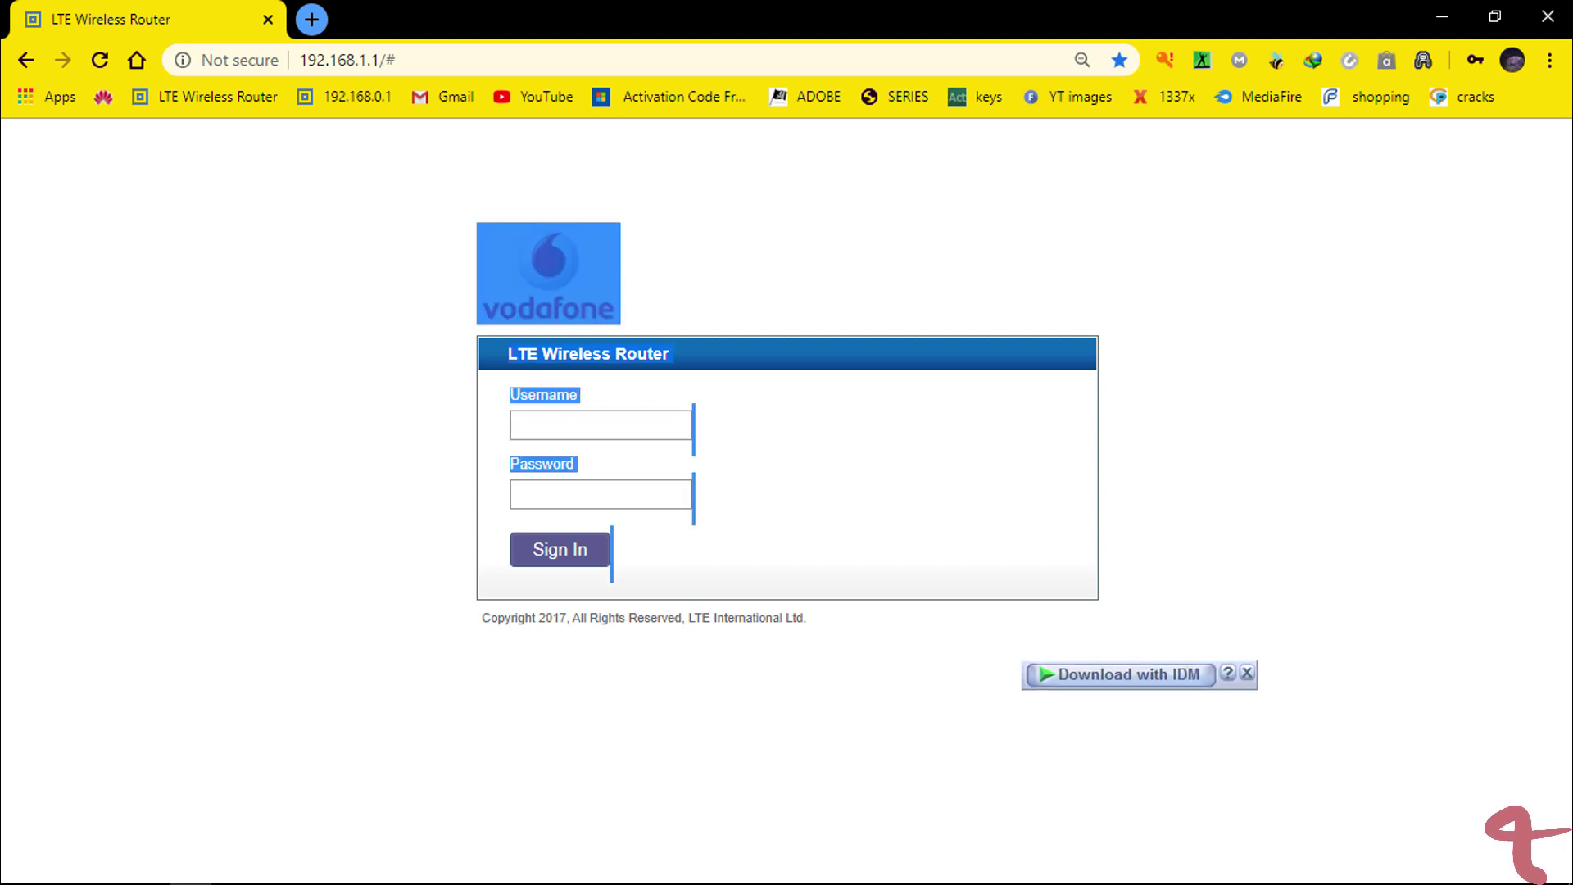
left_click(616, 578)
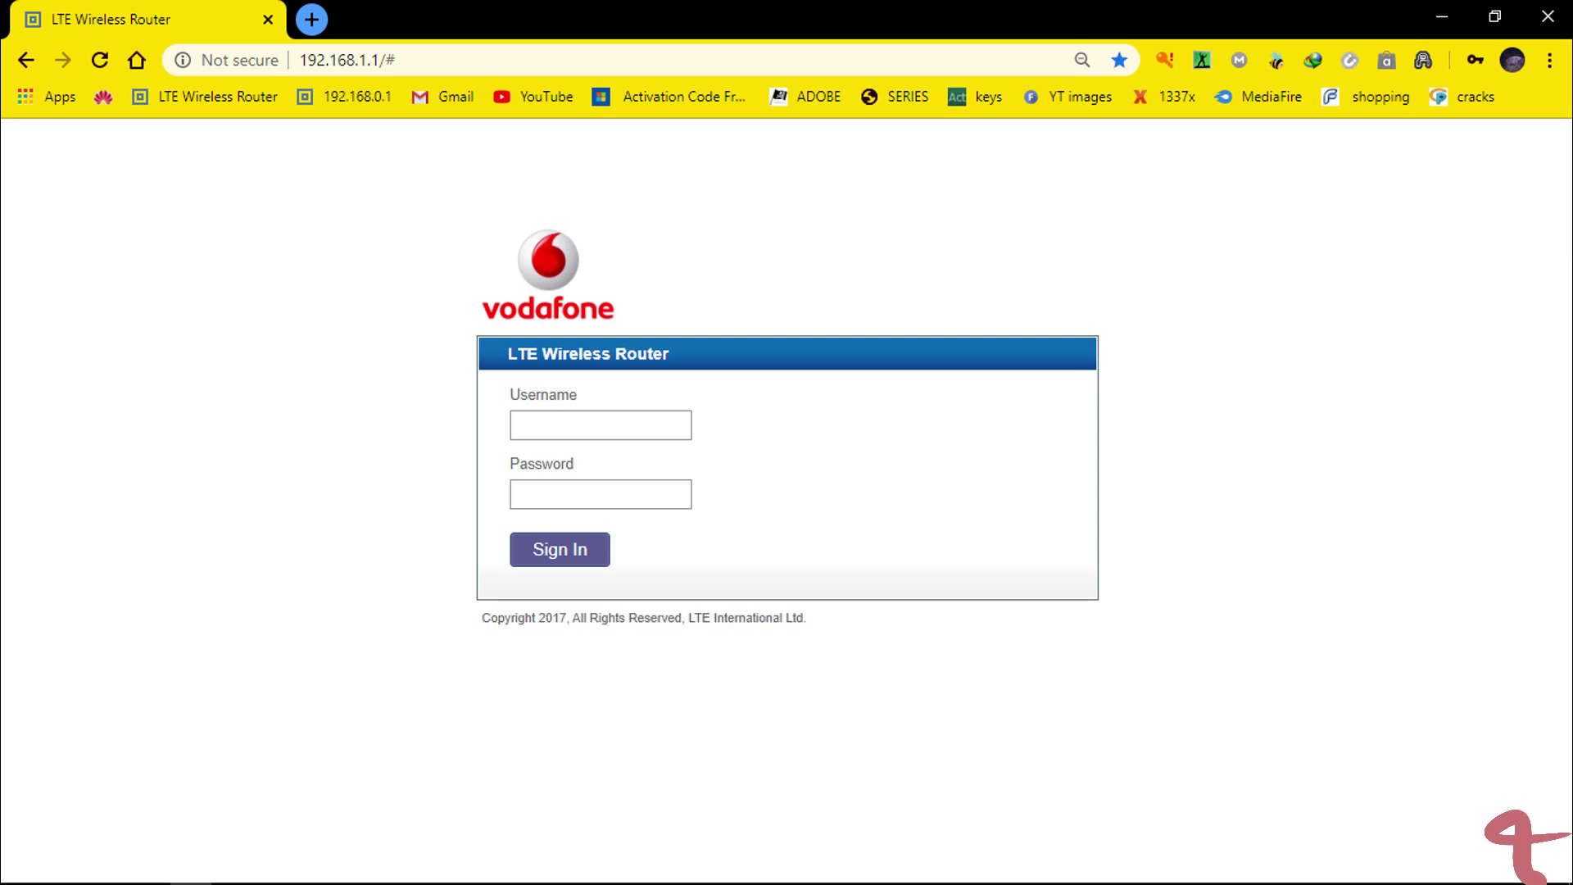
left_click(601, 425)
key("Down")
key("Down")
key("Down")
key("Down")
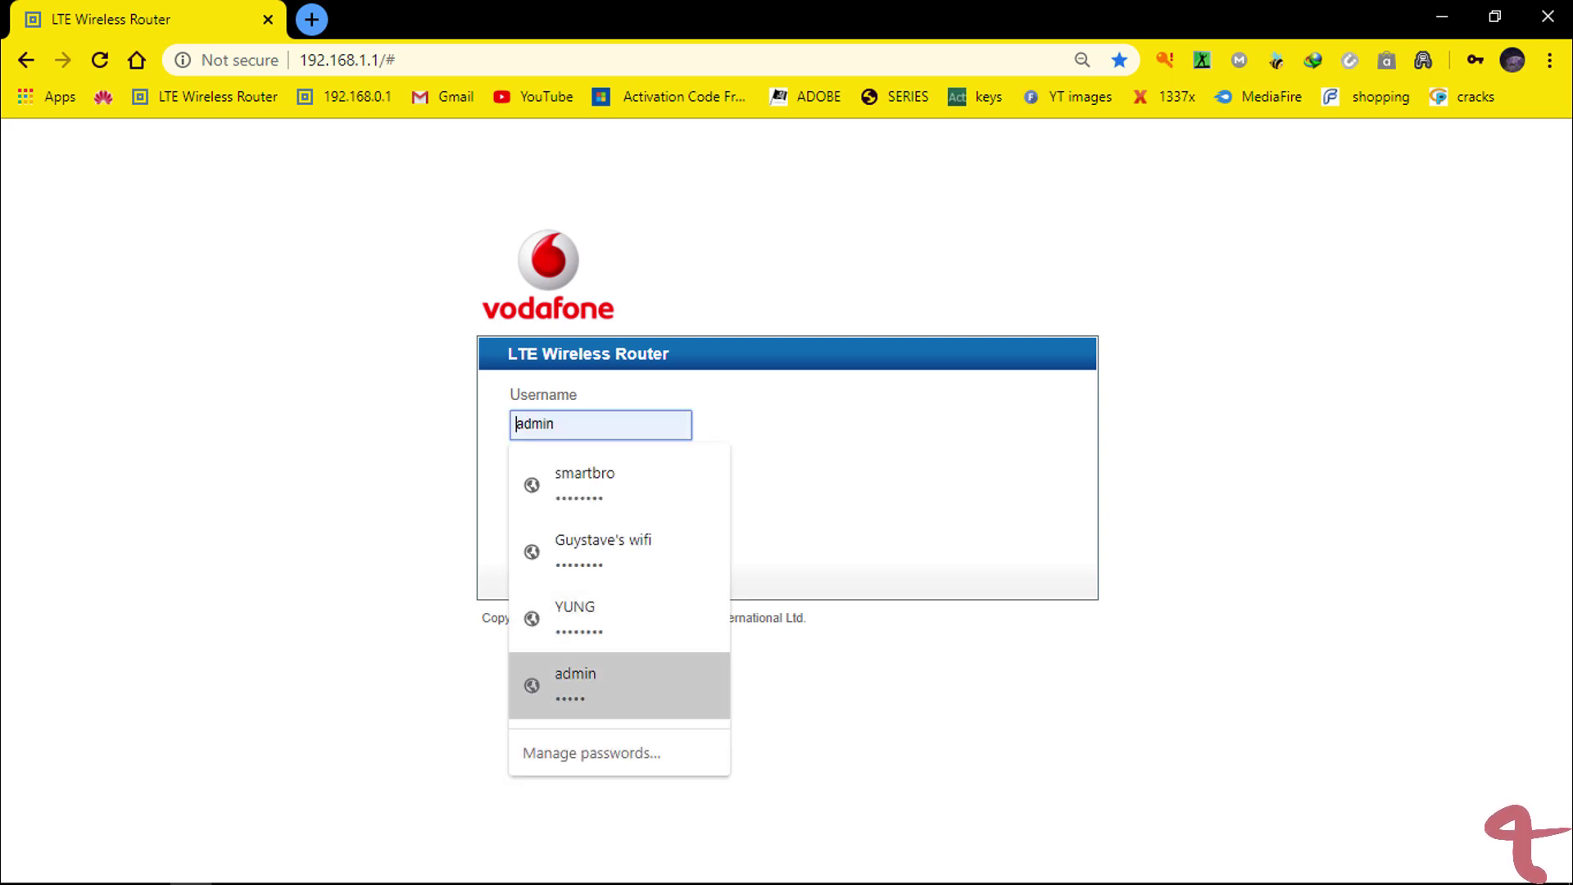
key("Return")
key("Tab")
key("Tab")
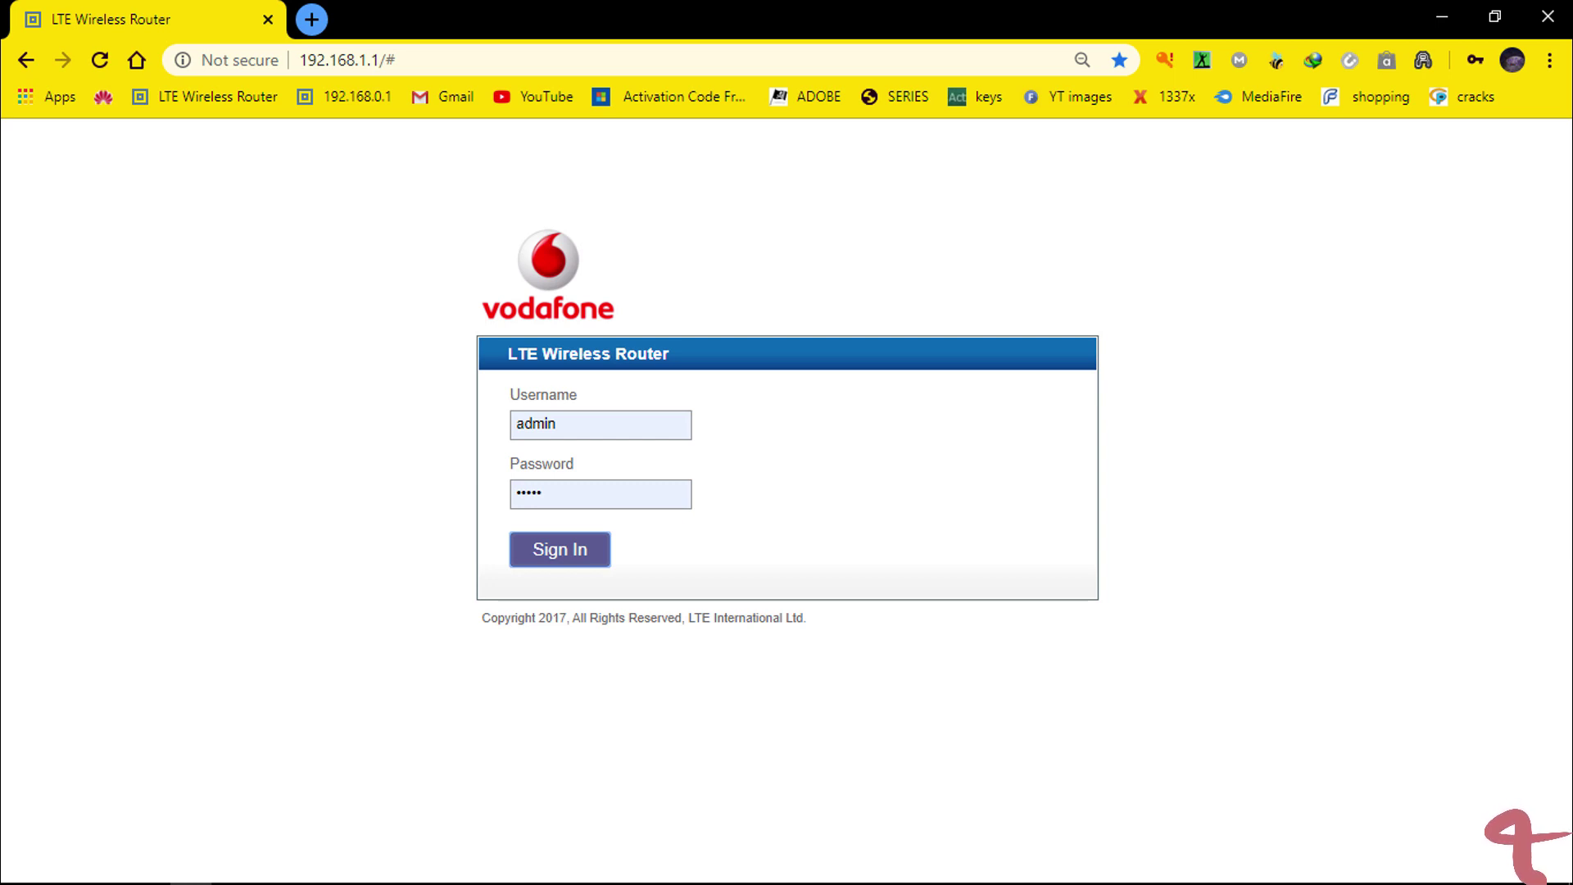
key("Return")
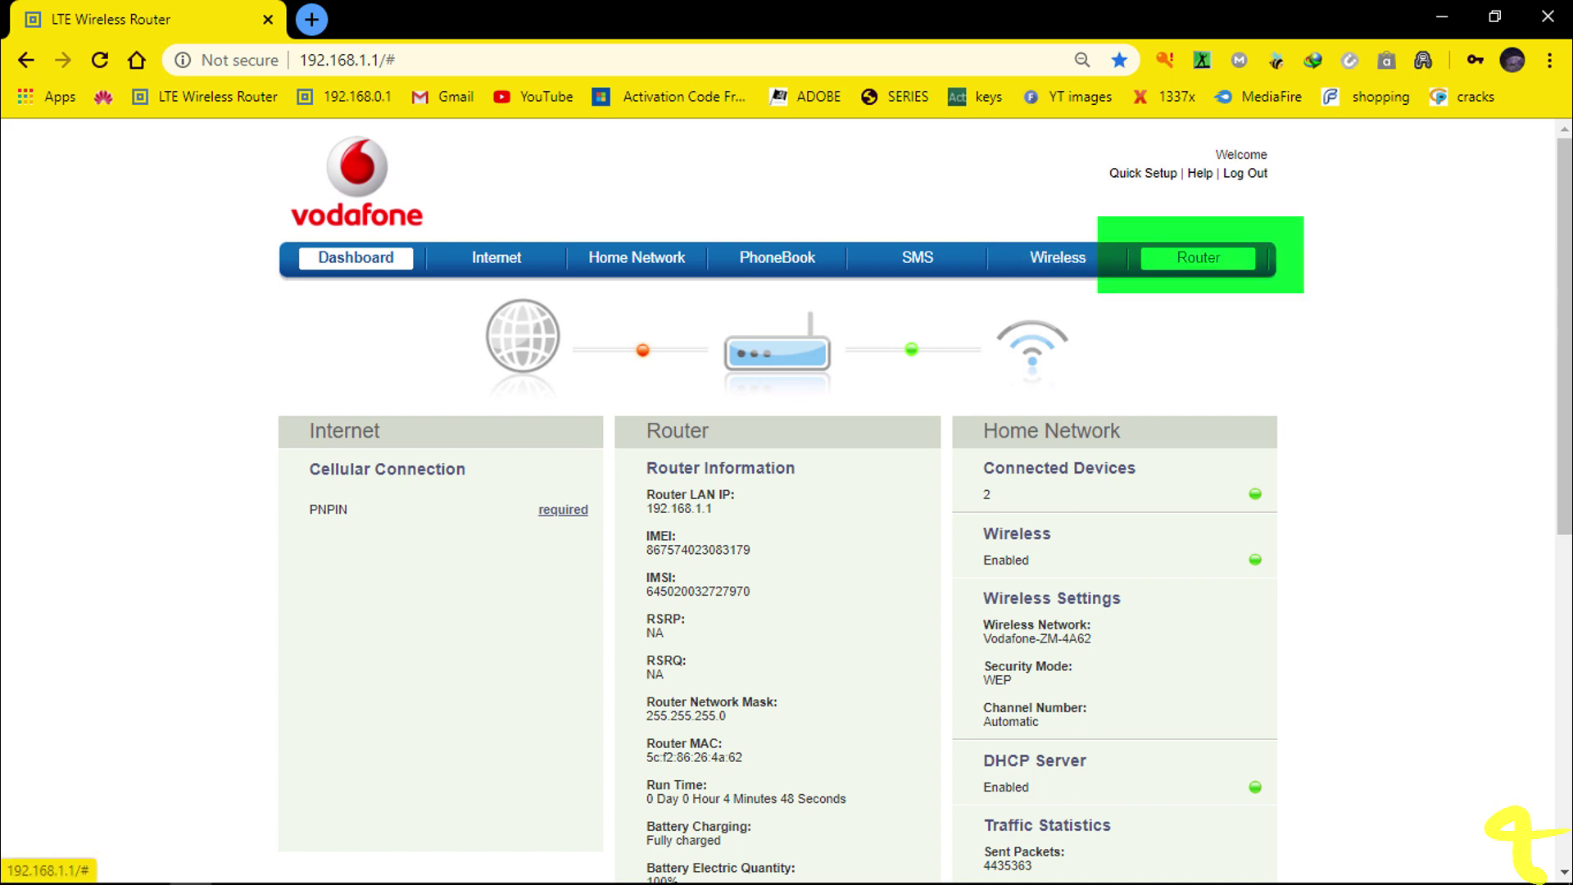
Reboot the router from Router > Reboot Router and confirm the prompt.
left_click(1198, 257)
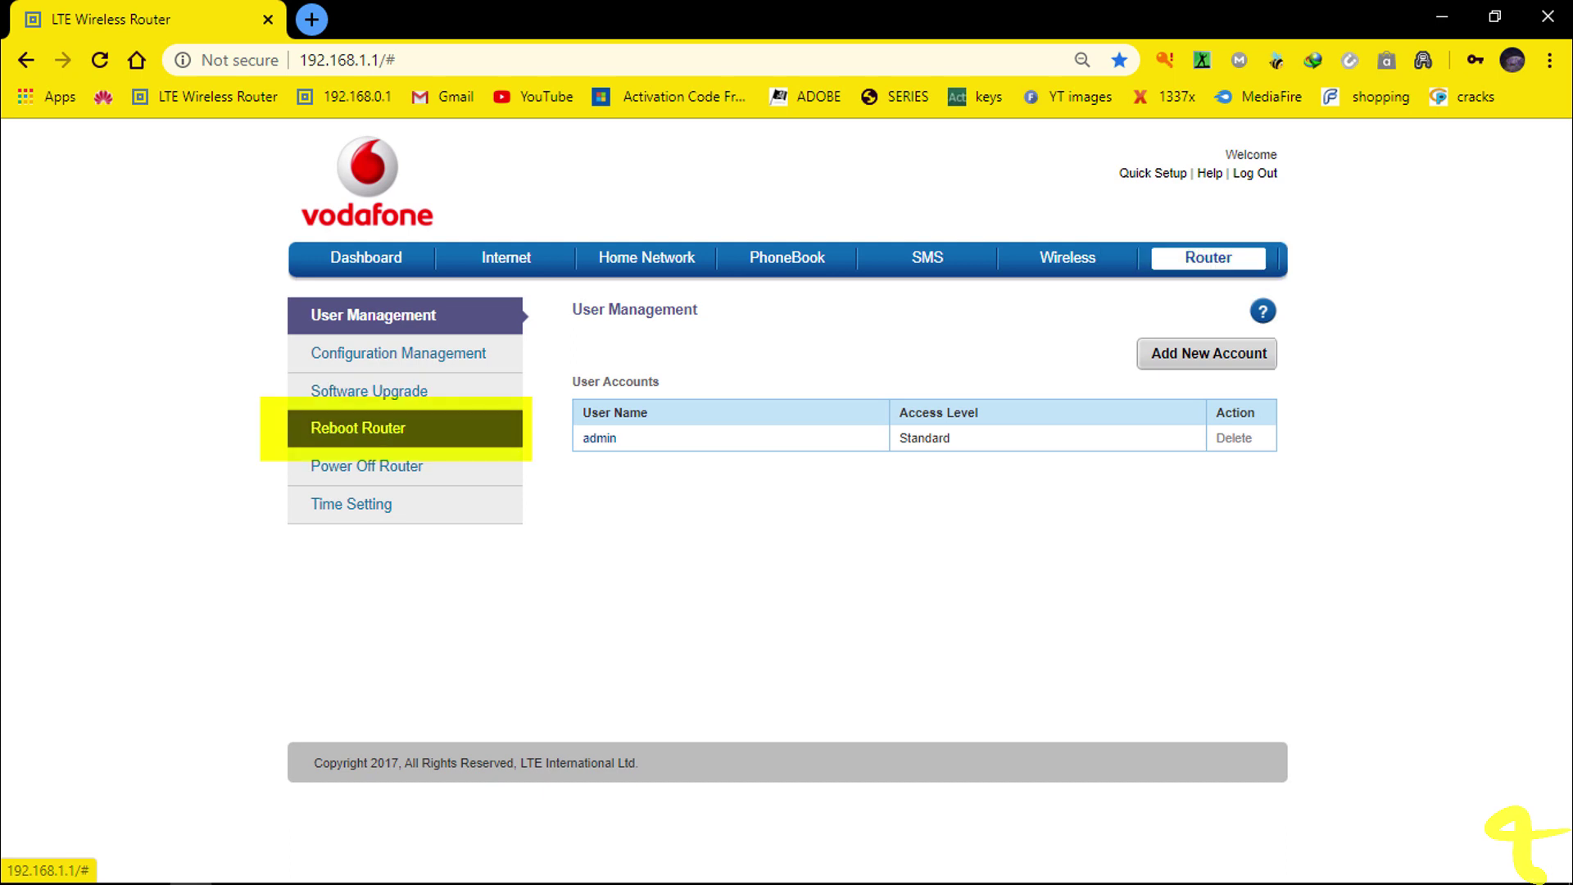
left_click(358, 428)
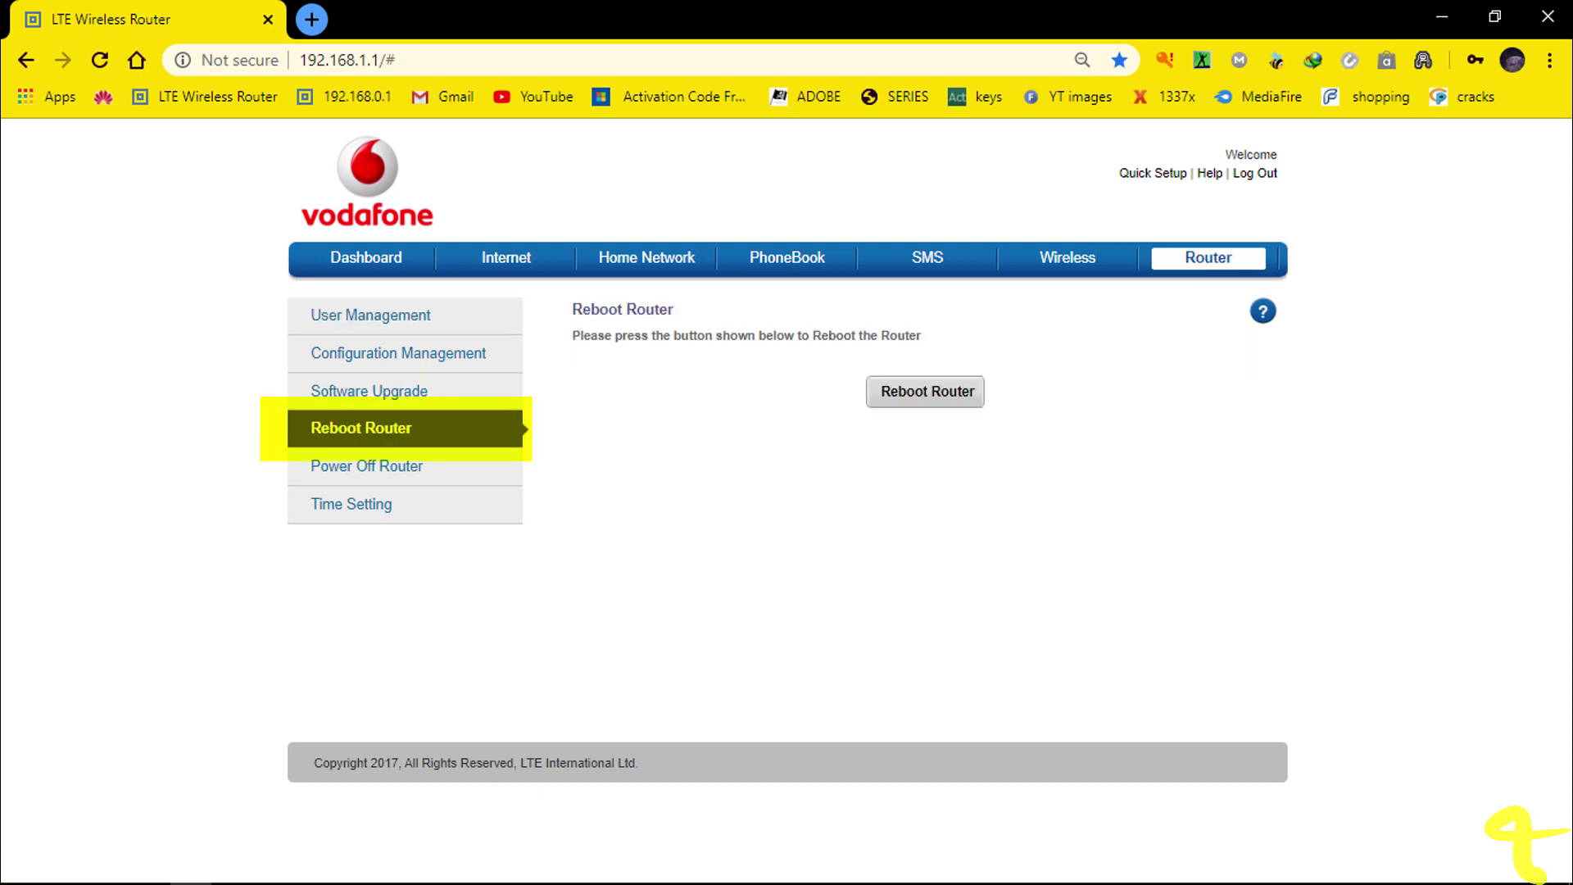
left_click(926, 391)
key("Return")
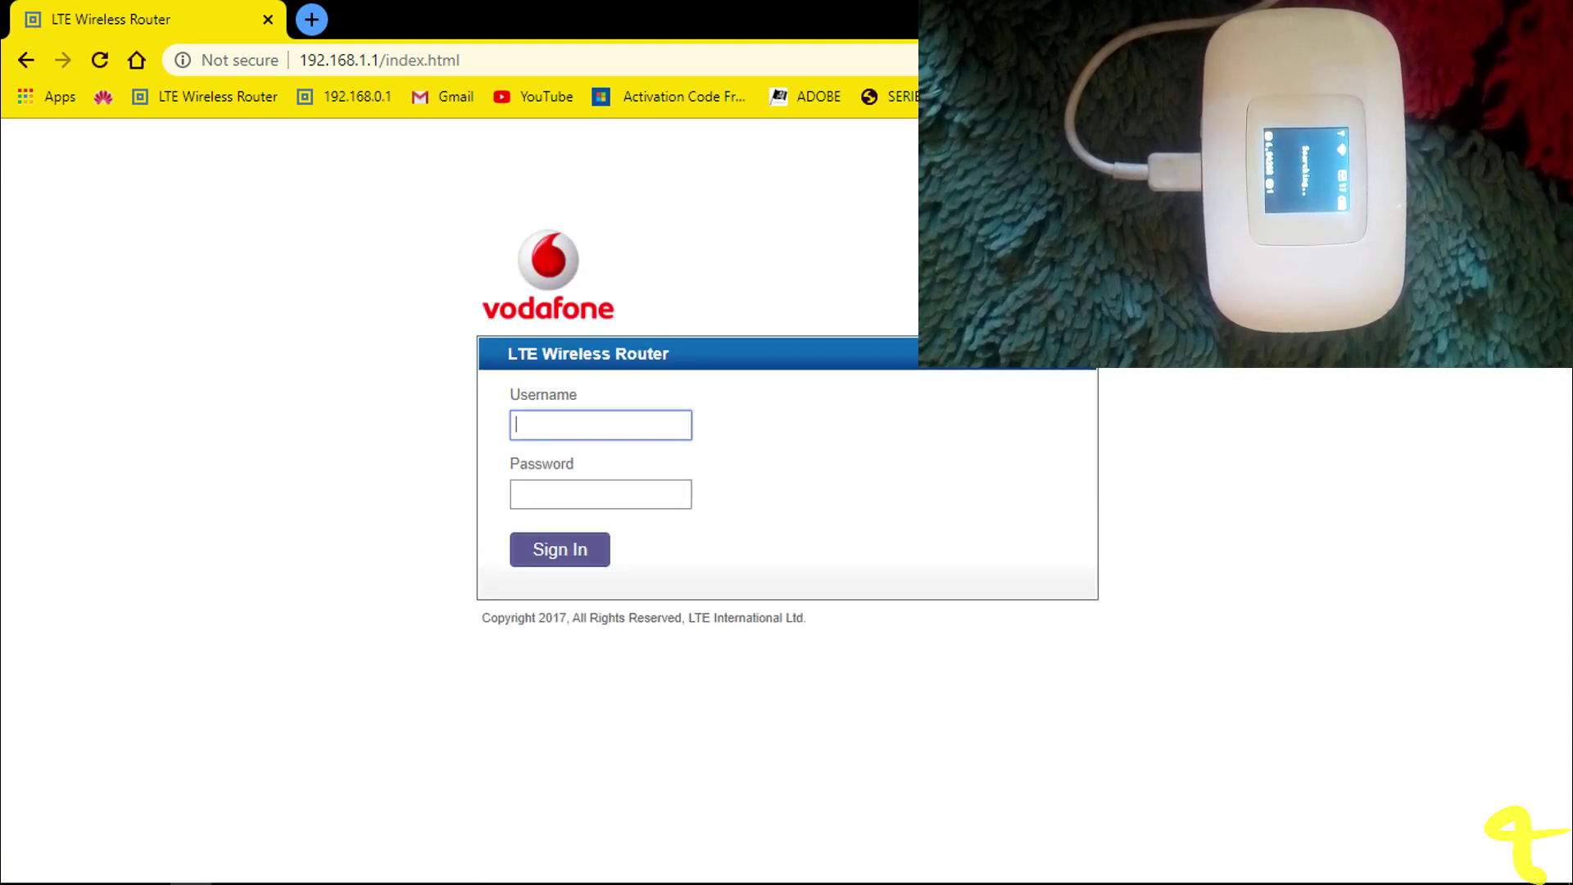
Sign into the router dashboard with the saved admin credentials and reload it to refresh the status.
key("Down")
key("Down")
key("Return")
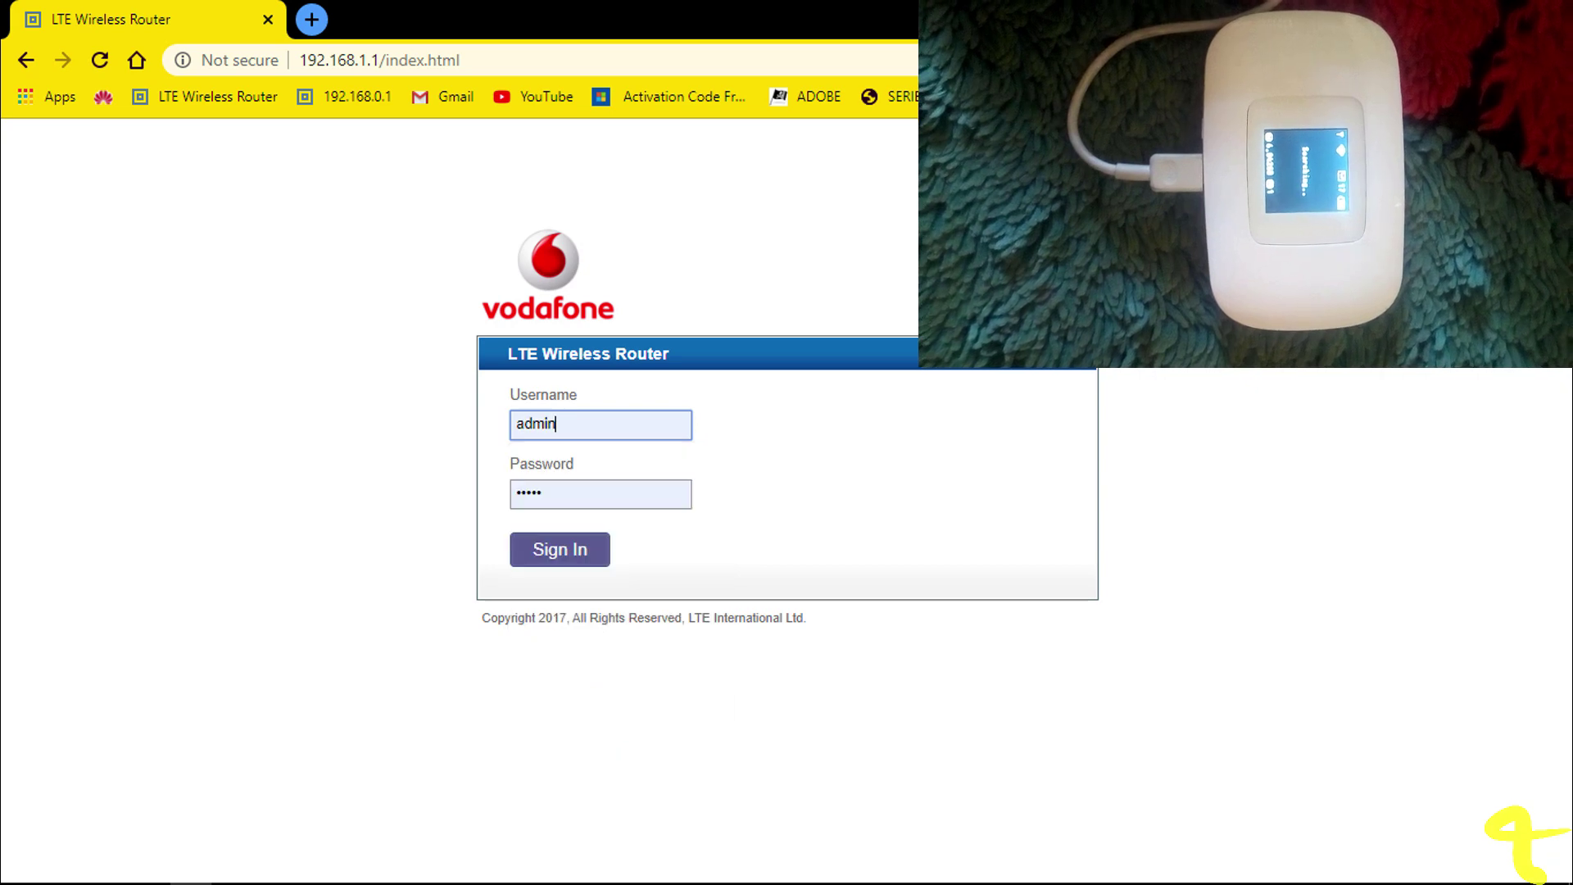
key("Tab")
key("Tab")
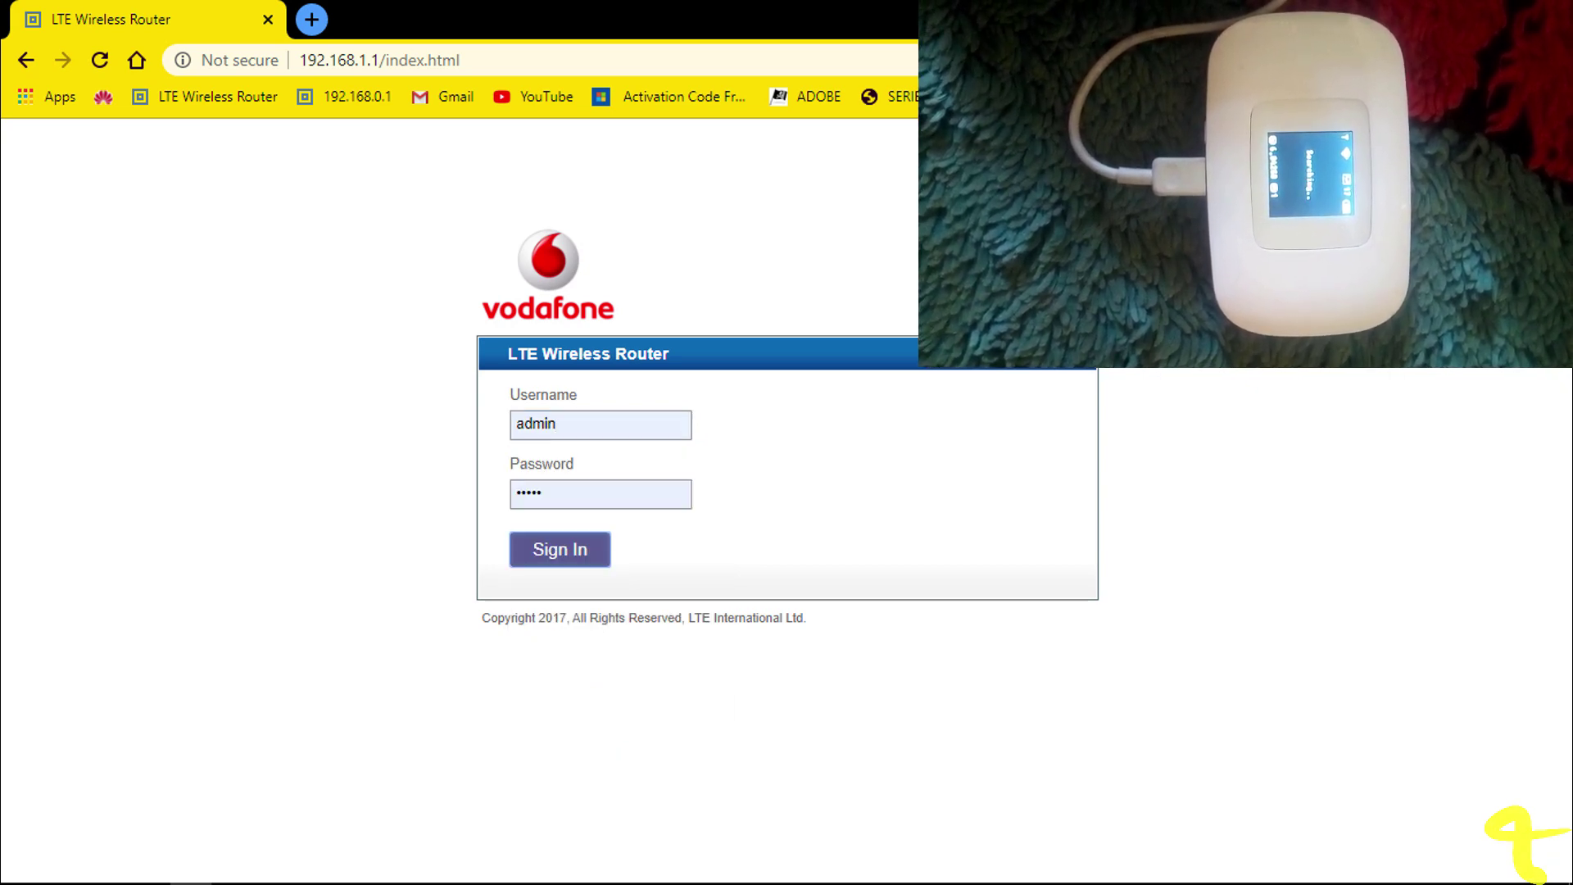
key("Return")
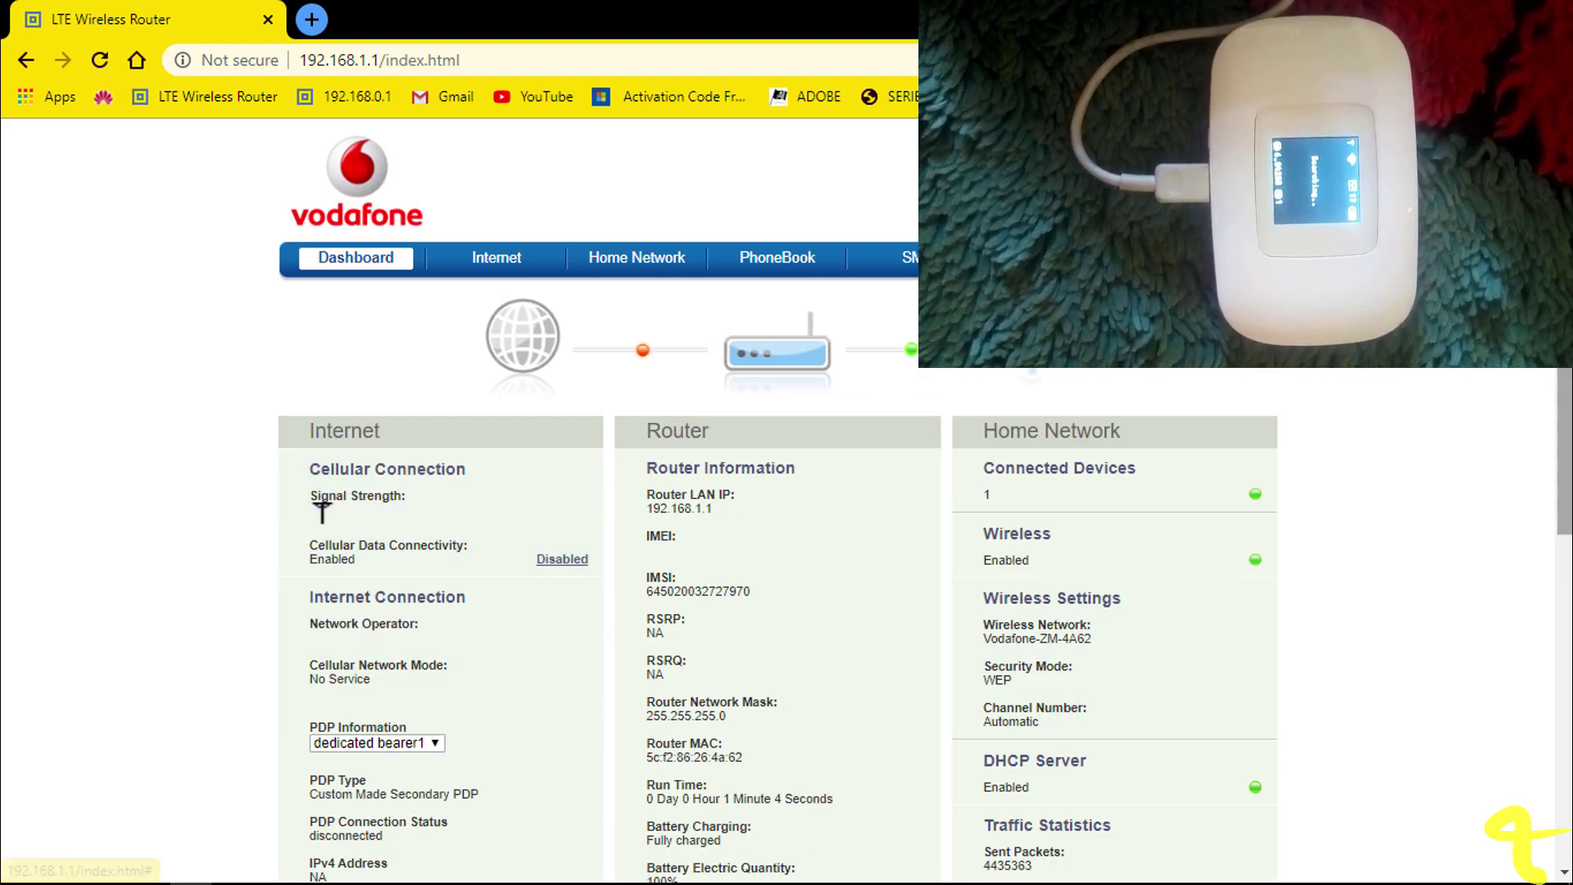
scroll(786, 492, "down", 2)
scroll(787, 492, "down", 2)
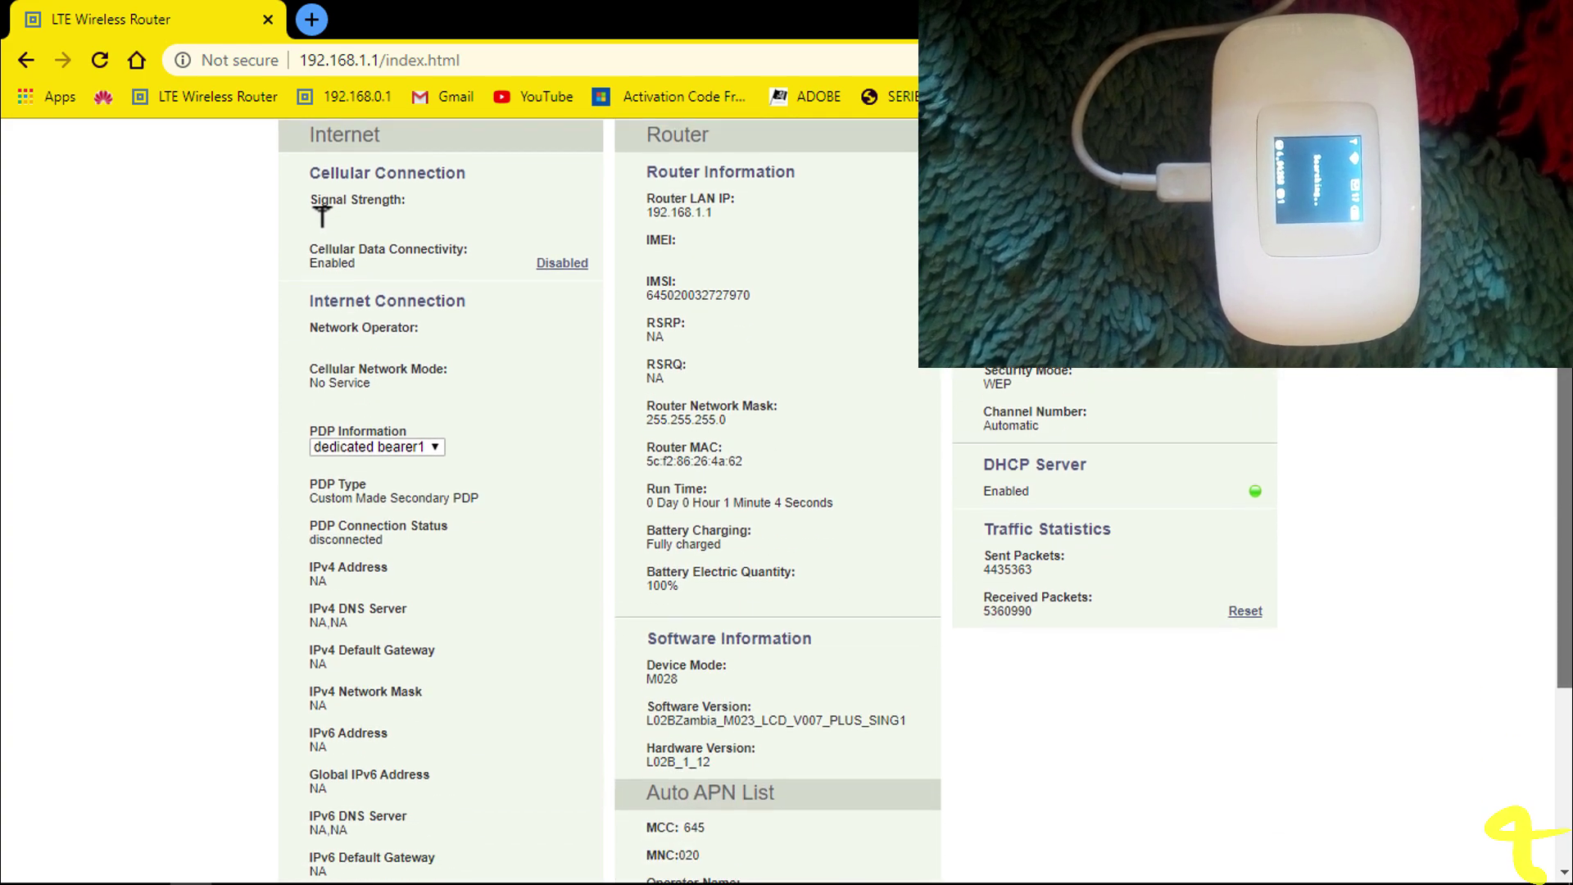
scroll(788, 491, "up", 3)
scroll(787, 491, "down", 2)
scroll(786, 492, "up", 2)
scroll(787, 491, "down", 2)
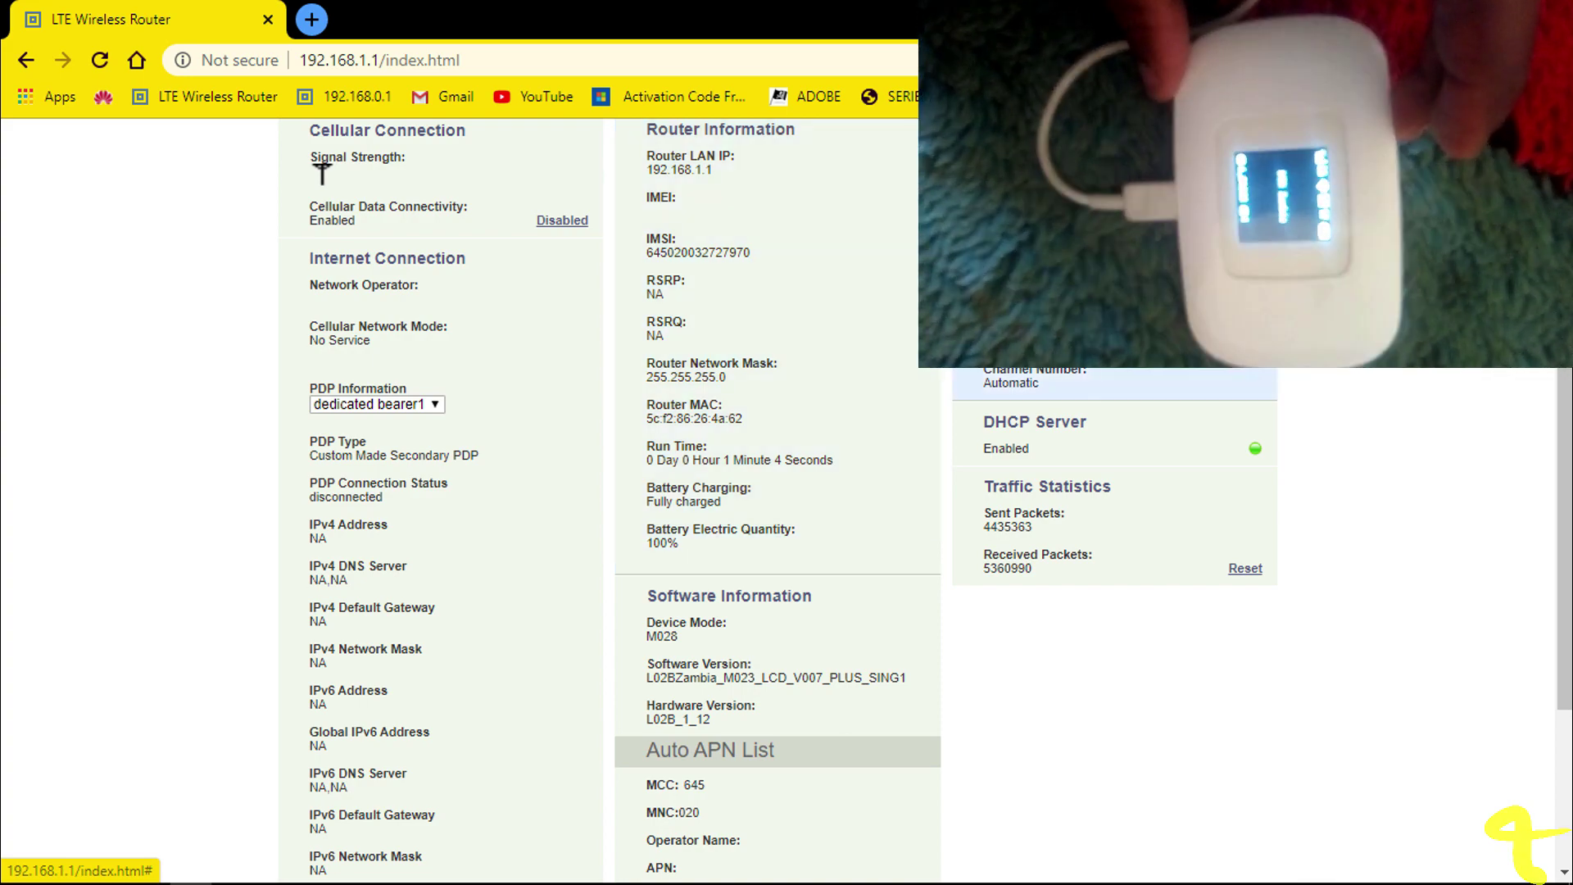
scroll(323, 174, "up", 3)
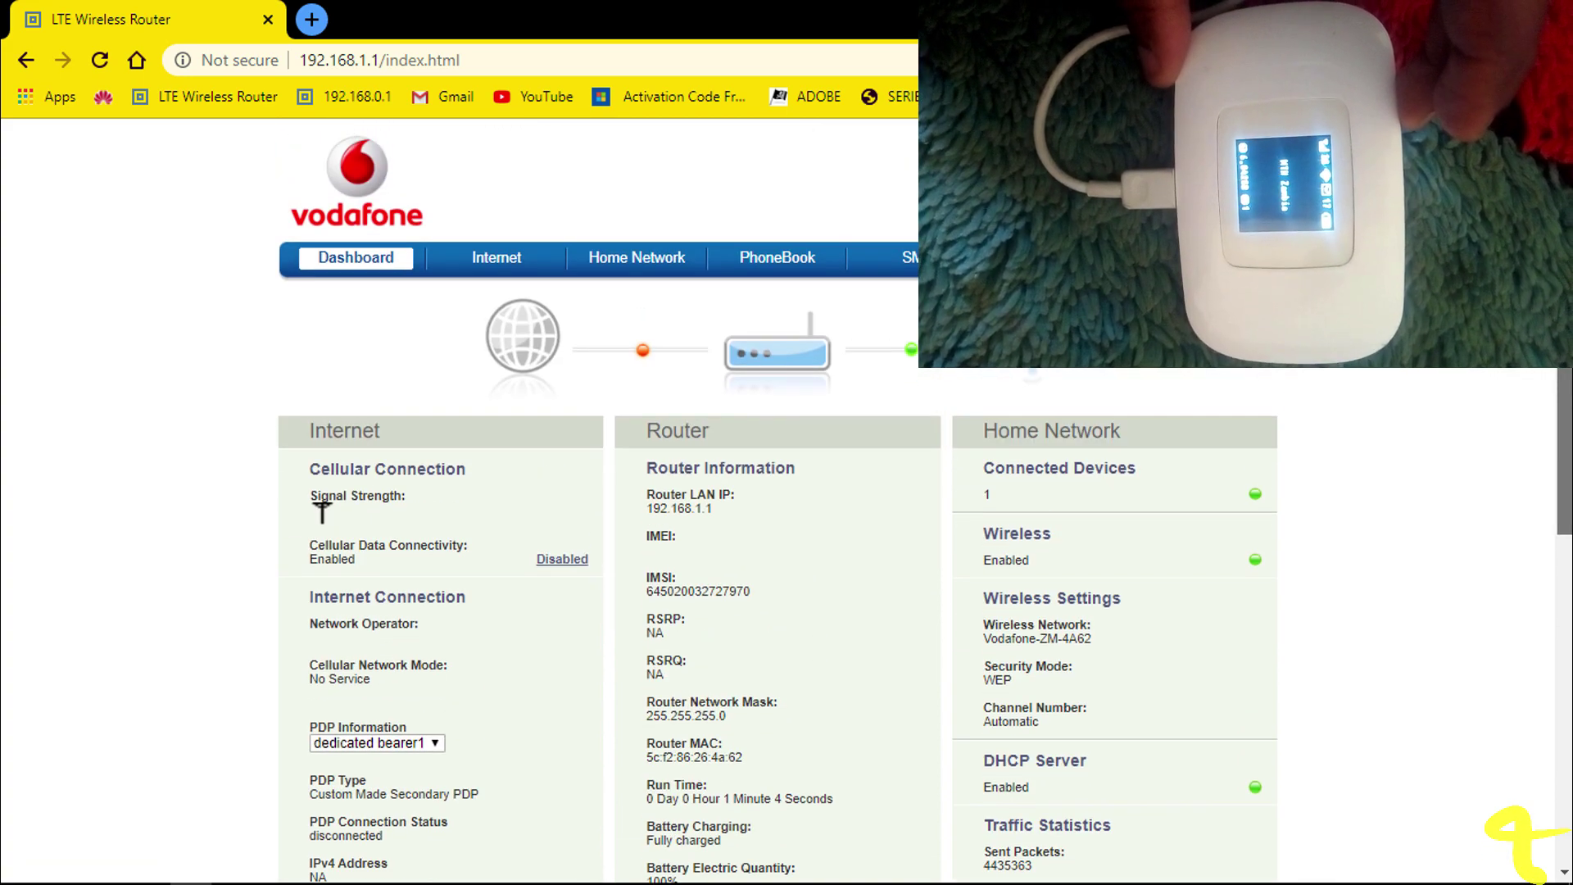
scroll(322, 174, "down", 3)
scroll(322, 174, "down", 1)
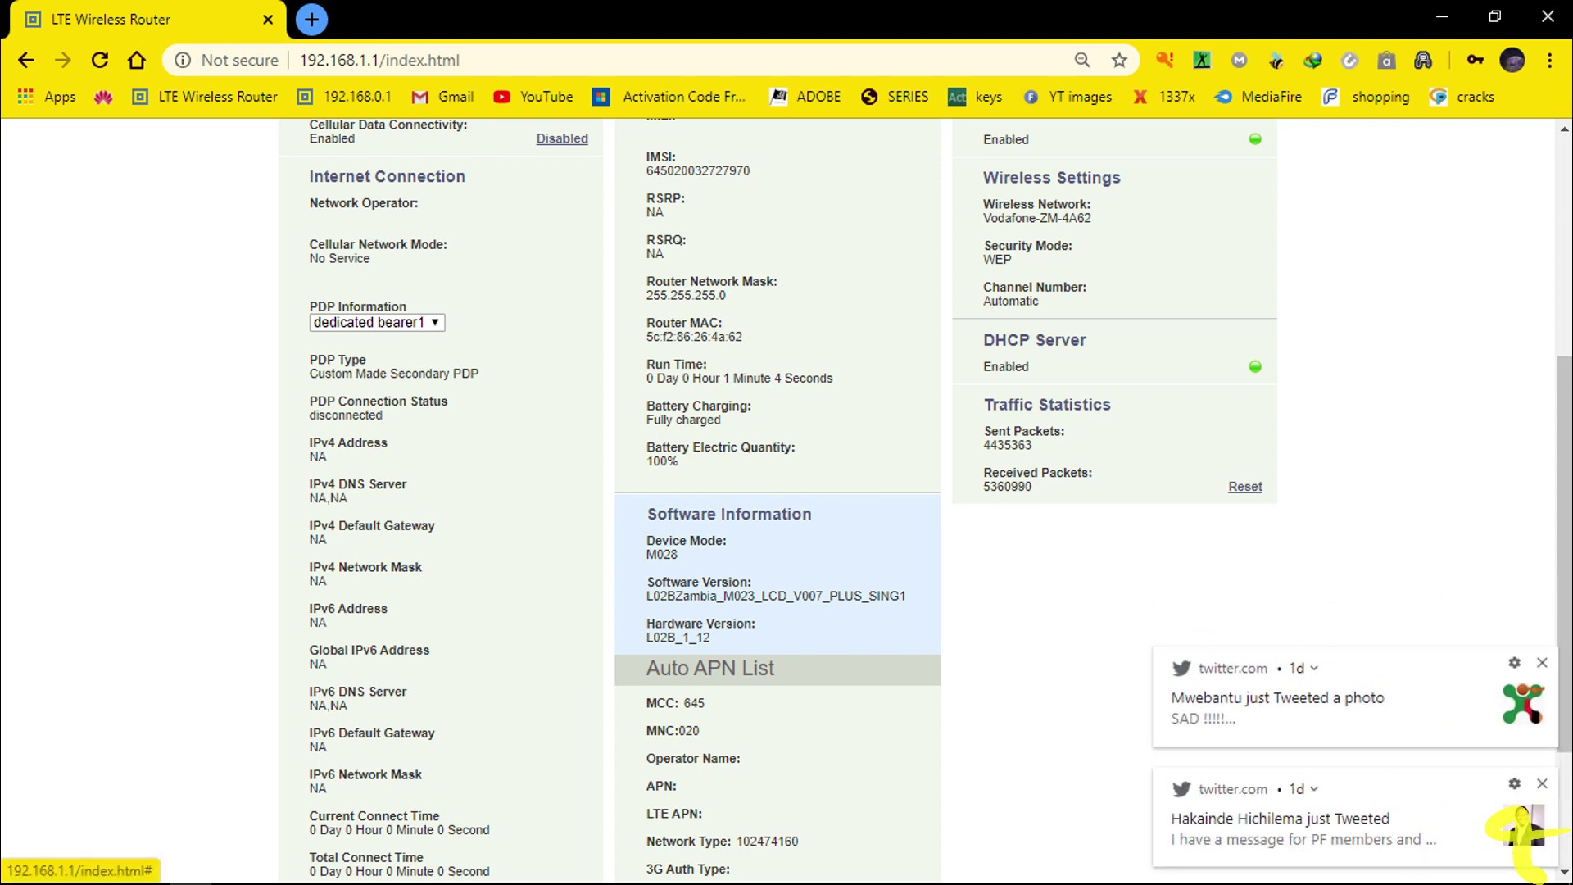
scroll(322, 509, "up", 3)
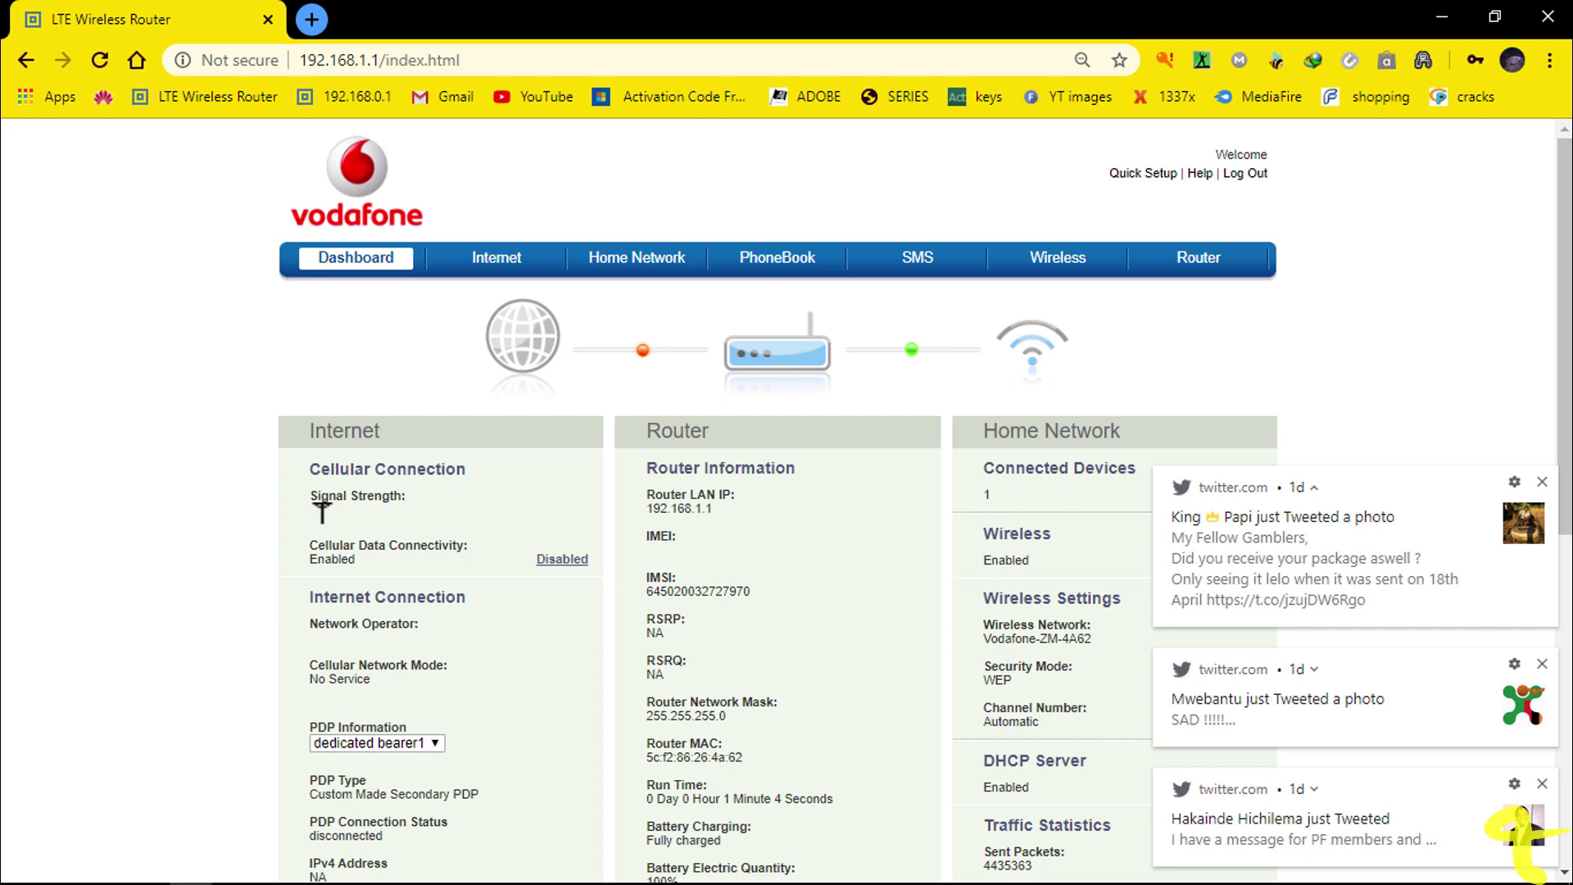
key("F5")
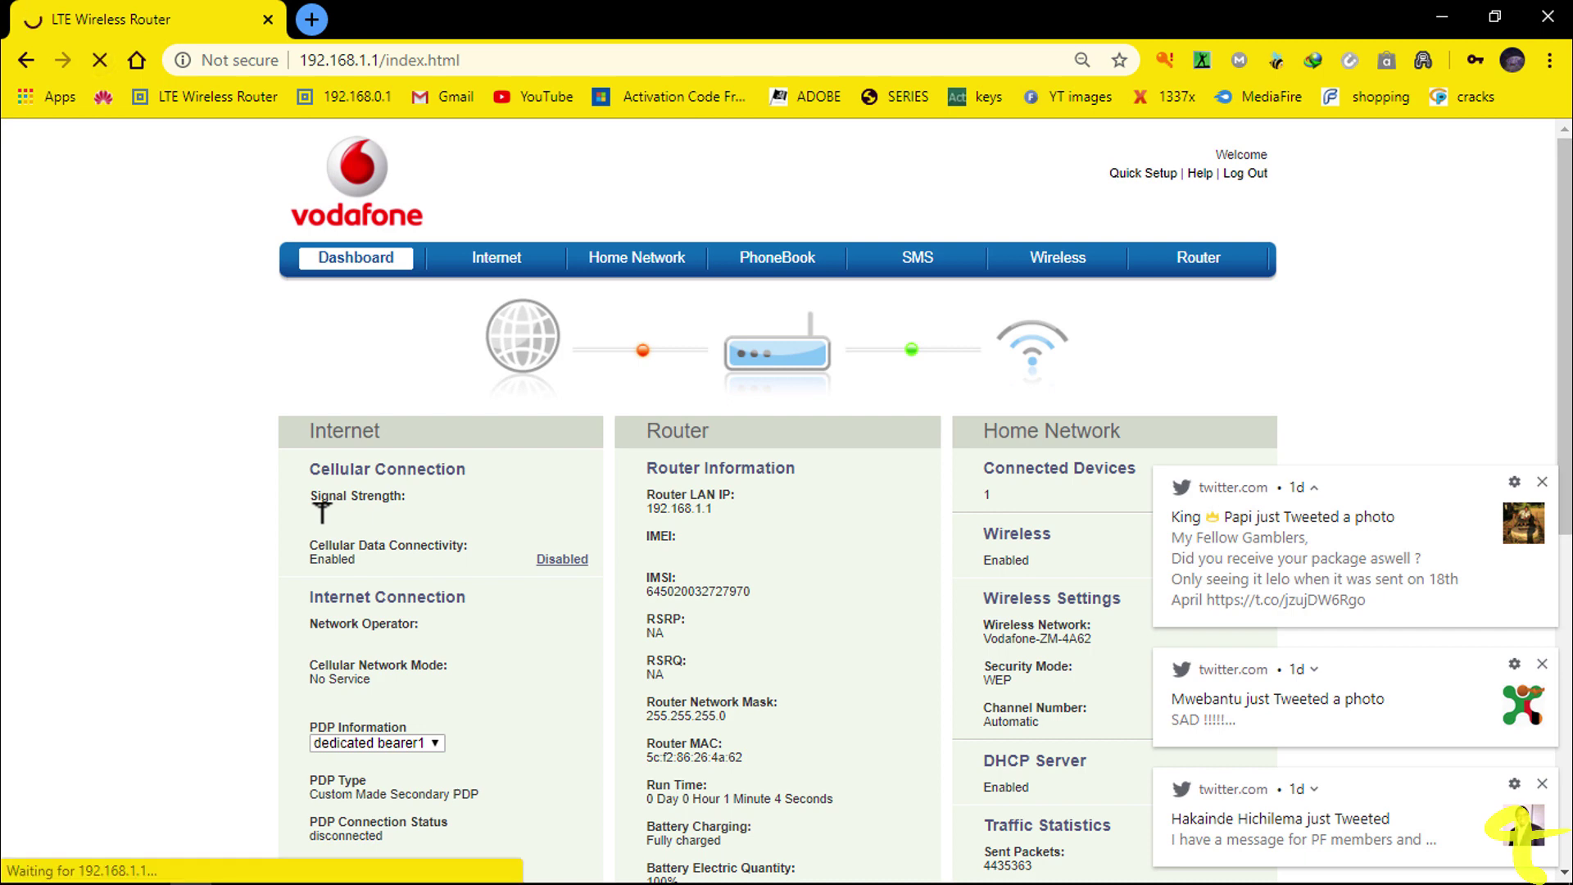